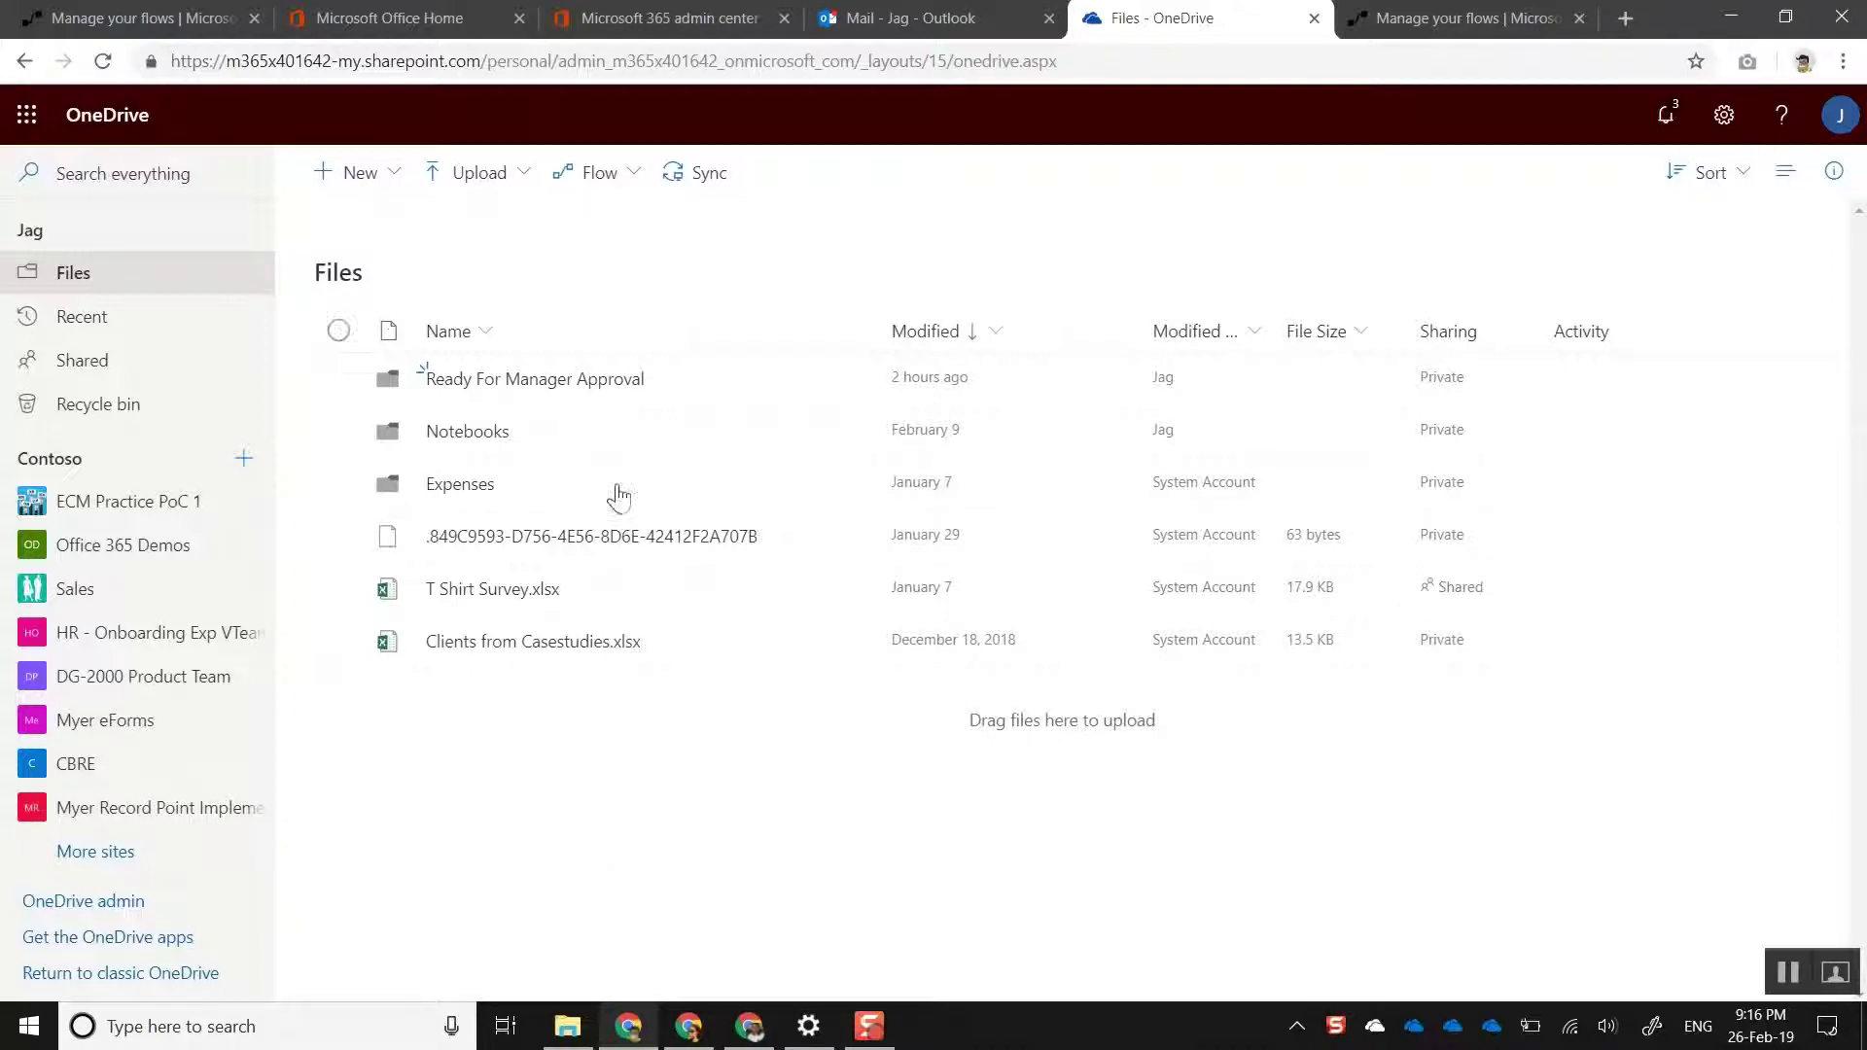
Select T Shirt Survey.xlsx and Clients from Casestudies.xlsx to view file flow options, then deselect both.
left_click(339, 588)
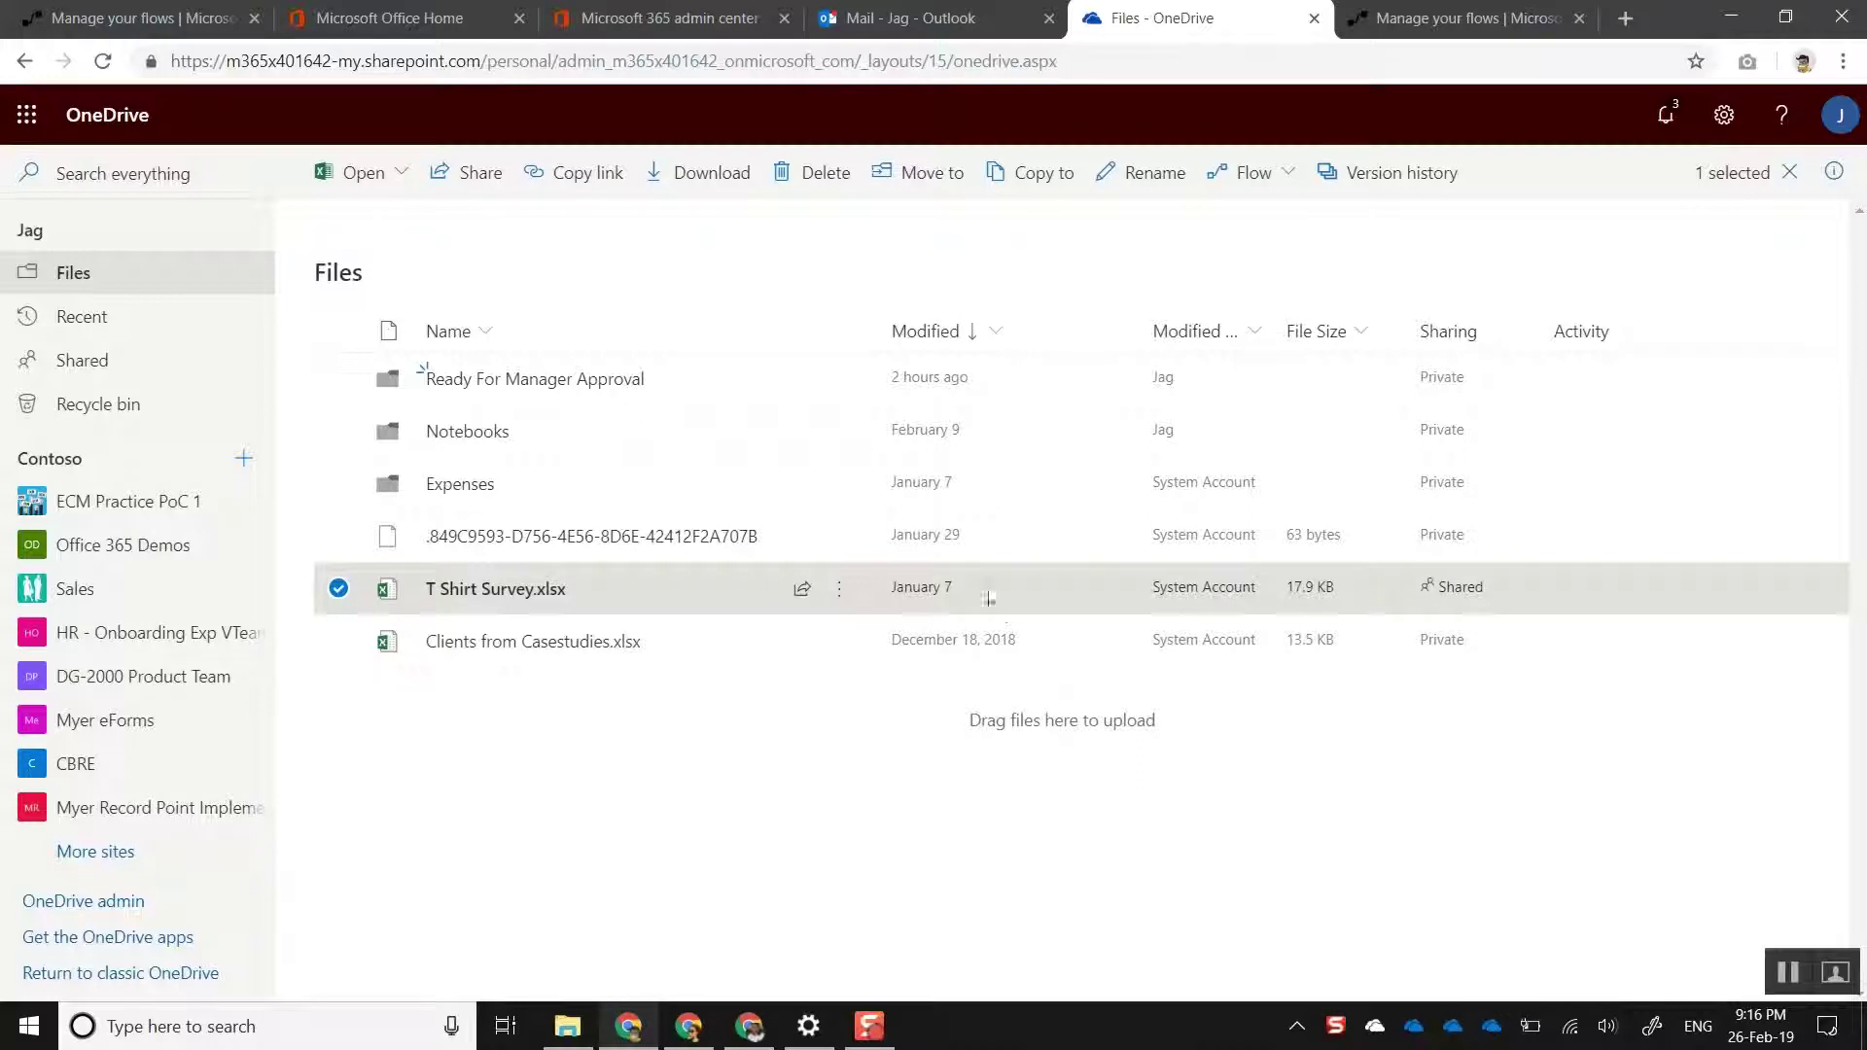
left_click(1285, 190)
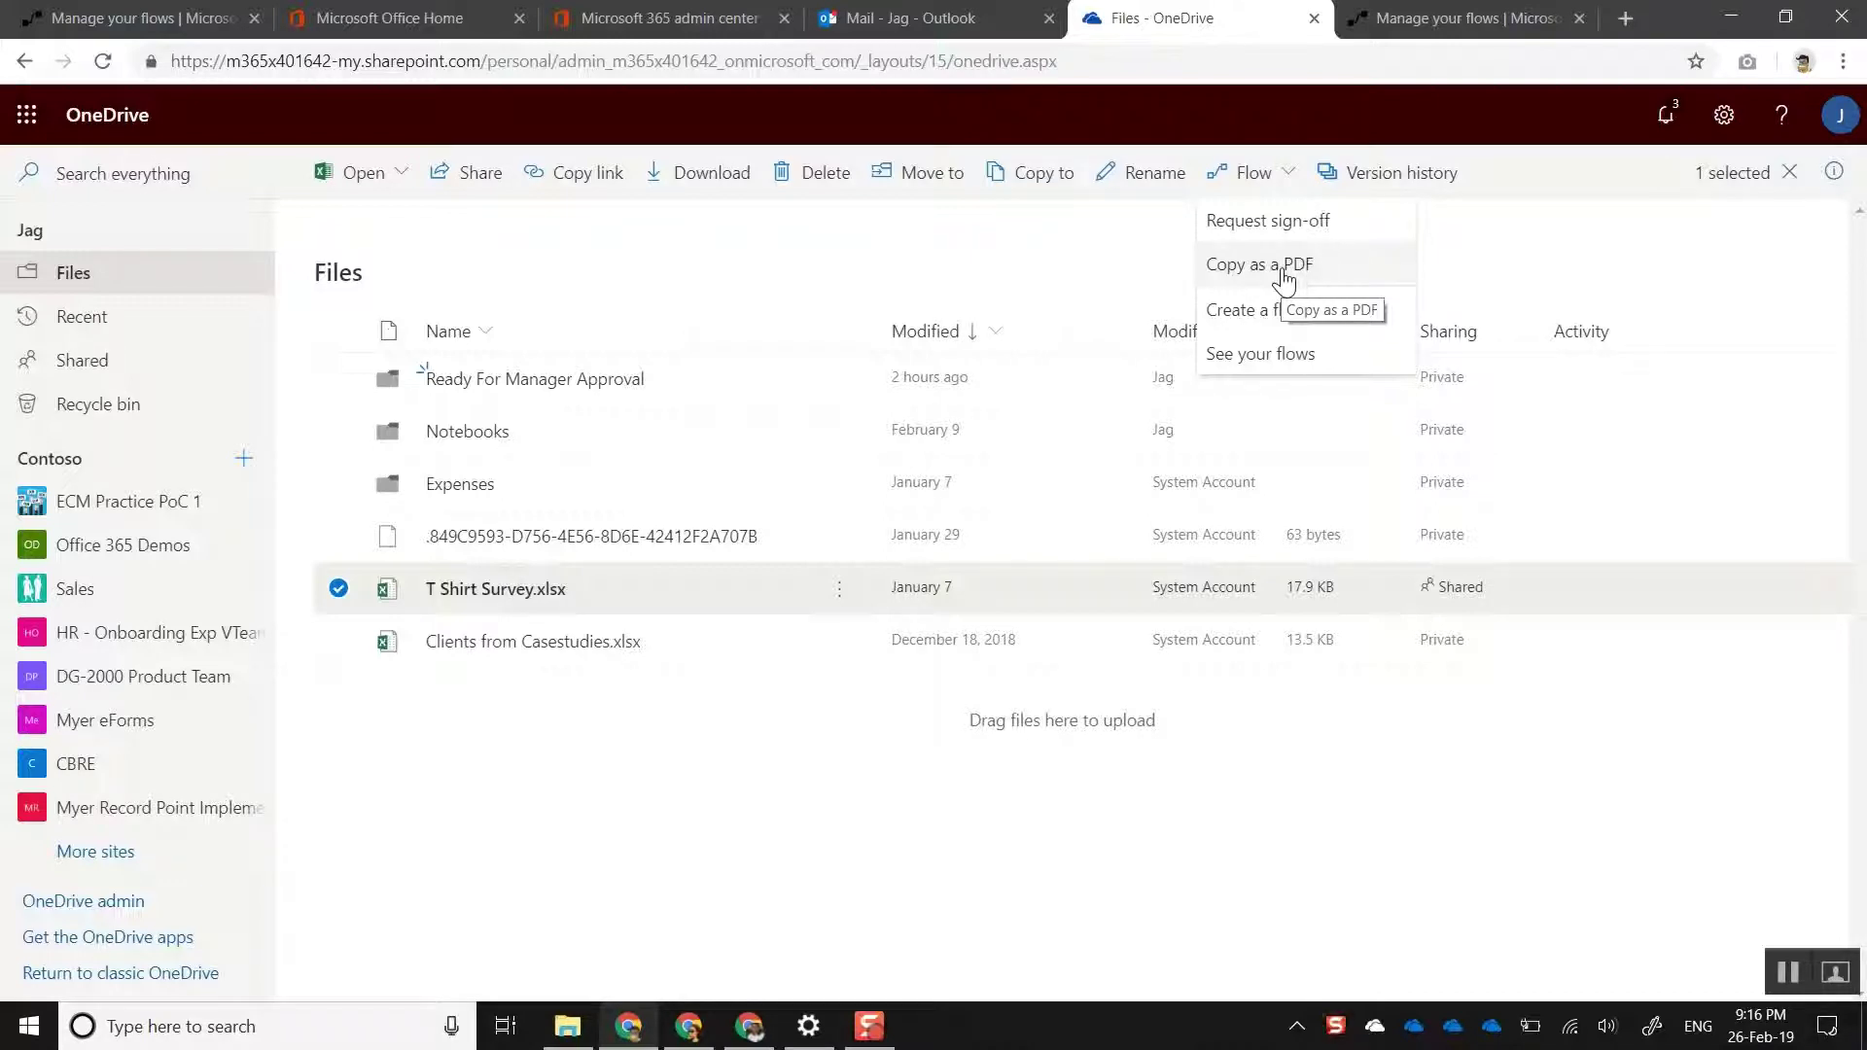
left_click(339, 643)
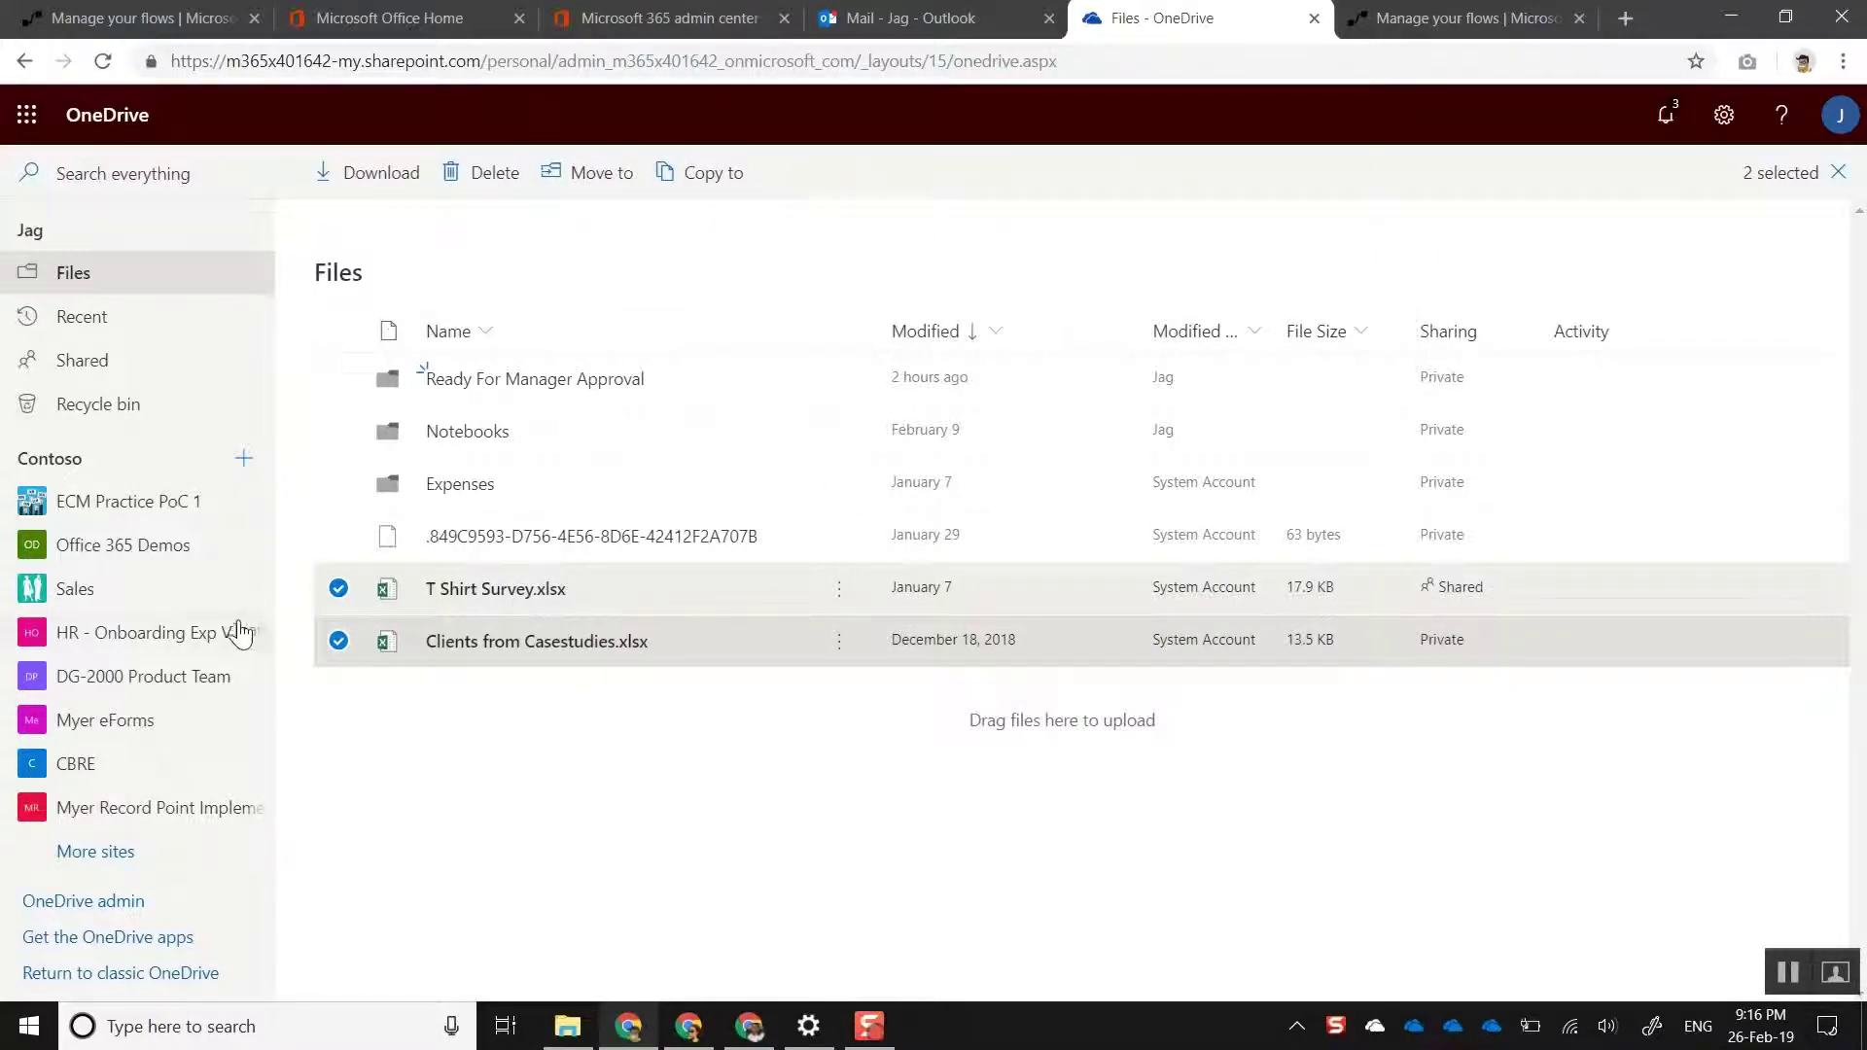
left_click(338, 590)
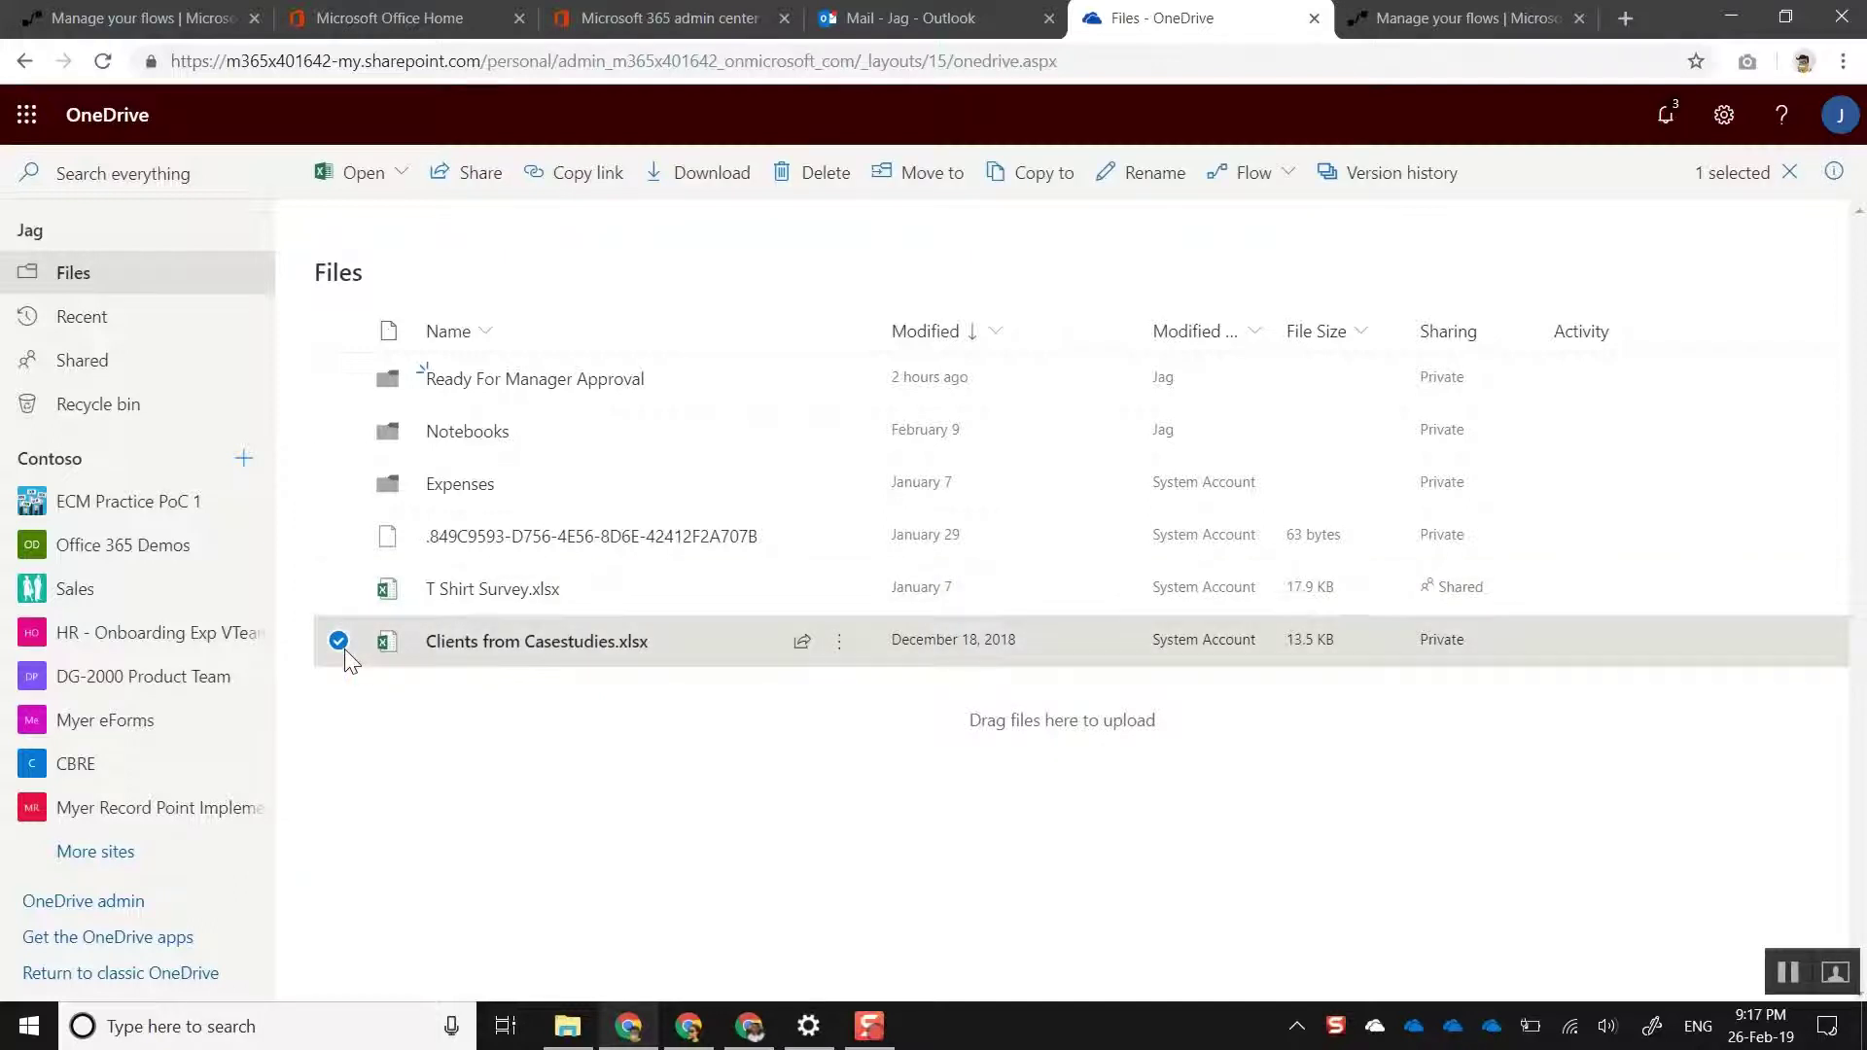
left_click(339, 642)
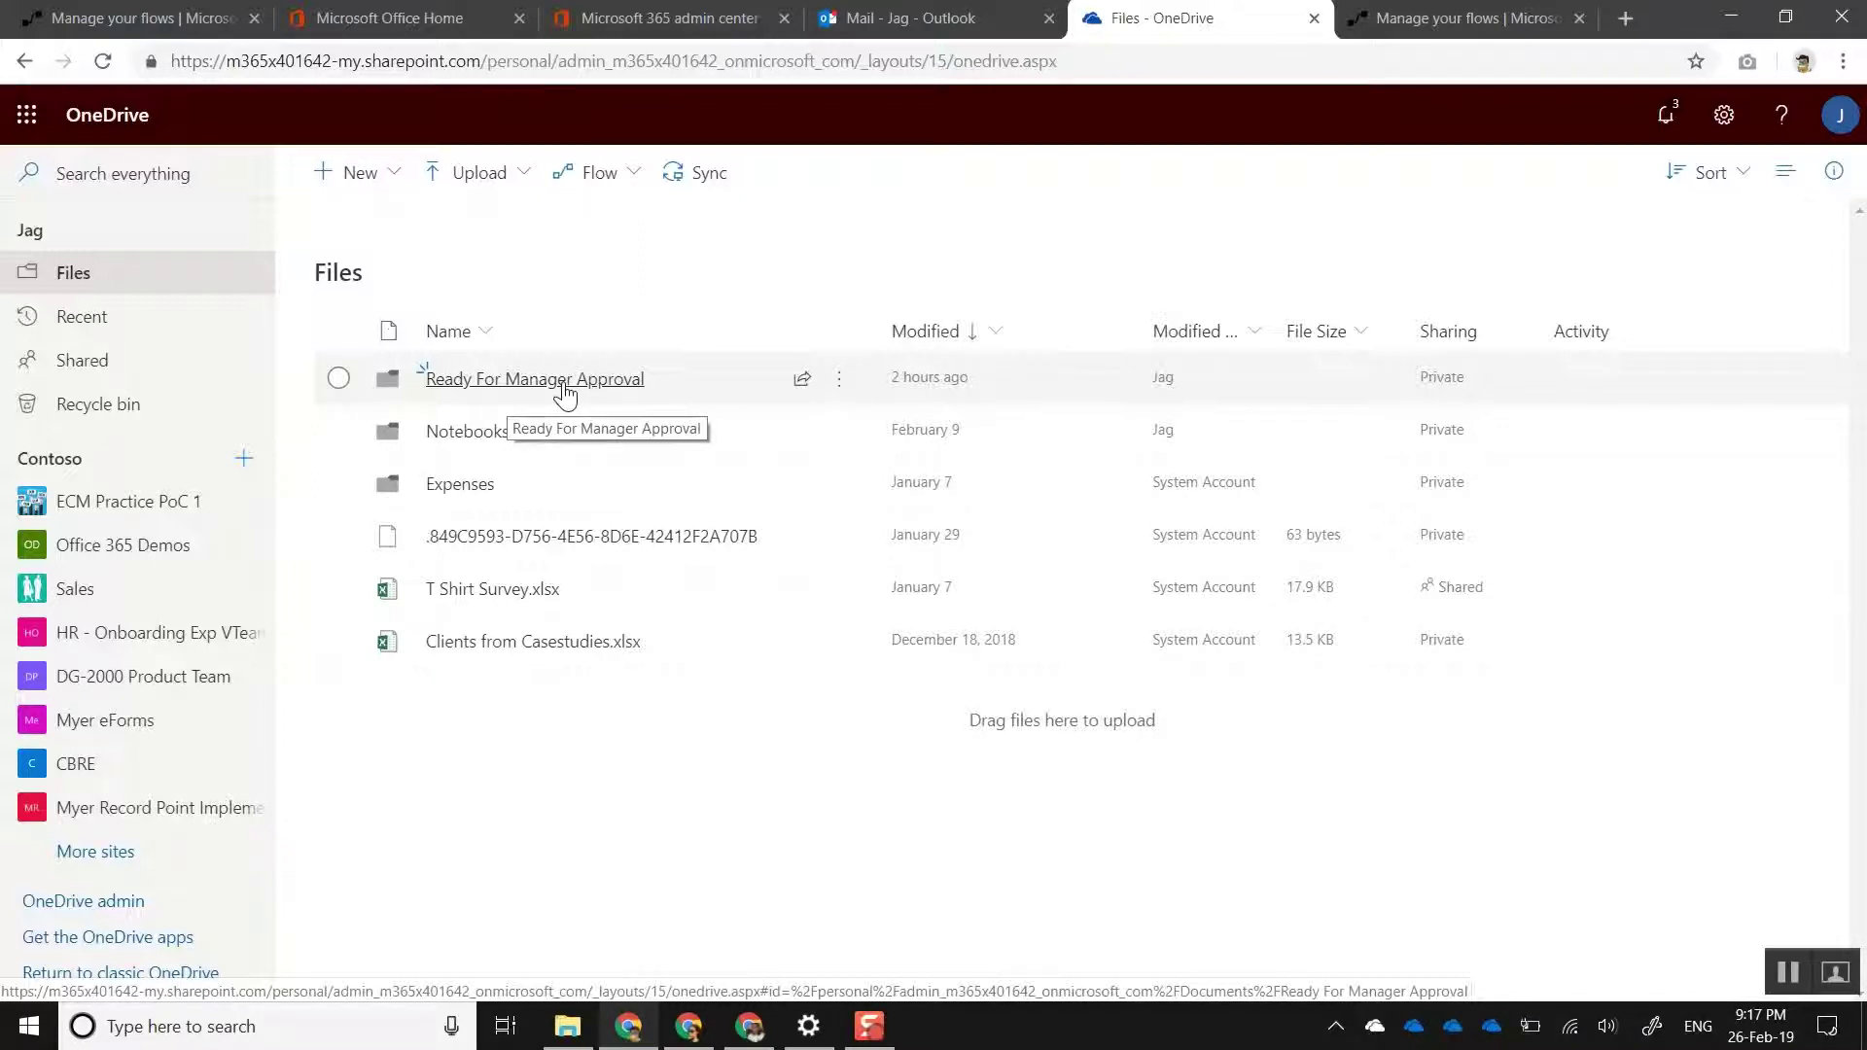
Edit the Get Manager's Approval flow, review its steps, and bring up the Test options.
left_click(1386, 22)
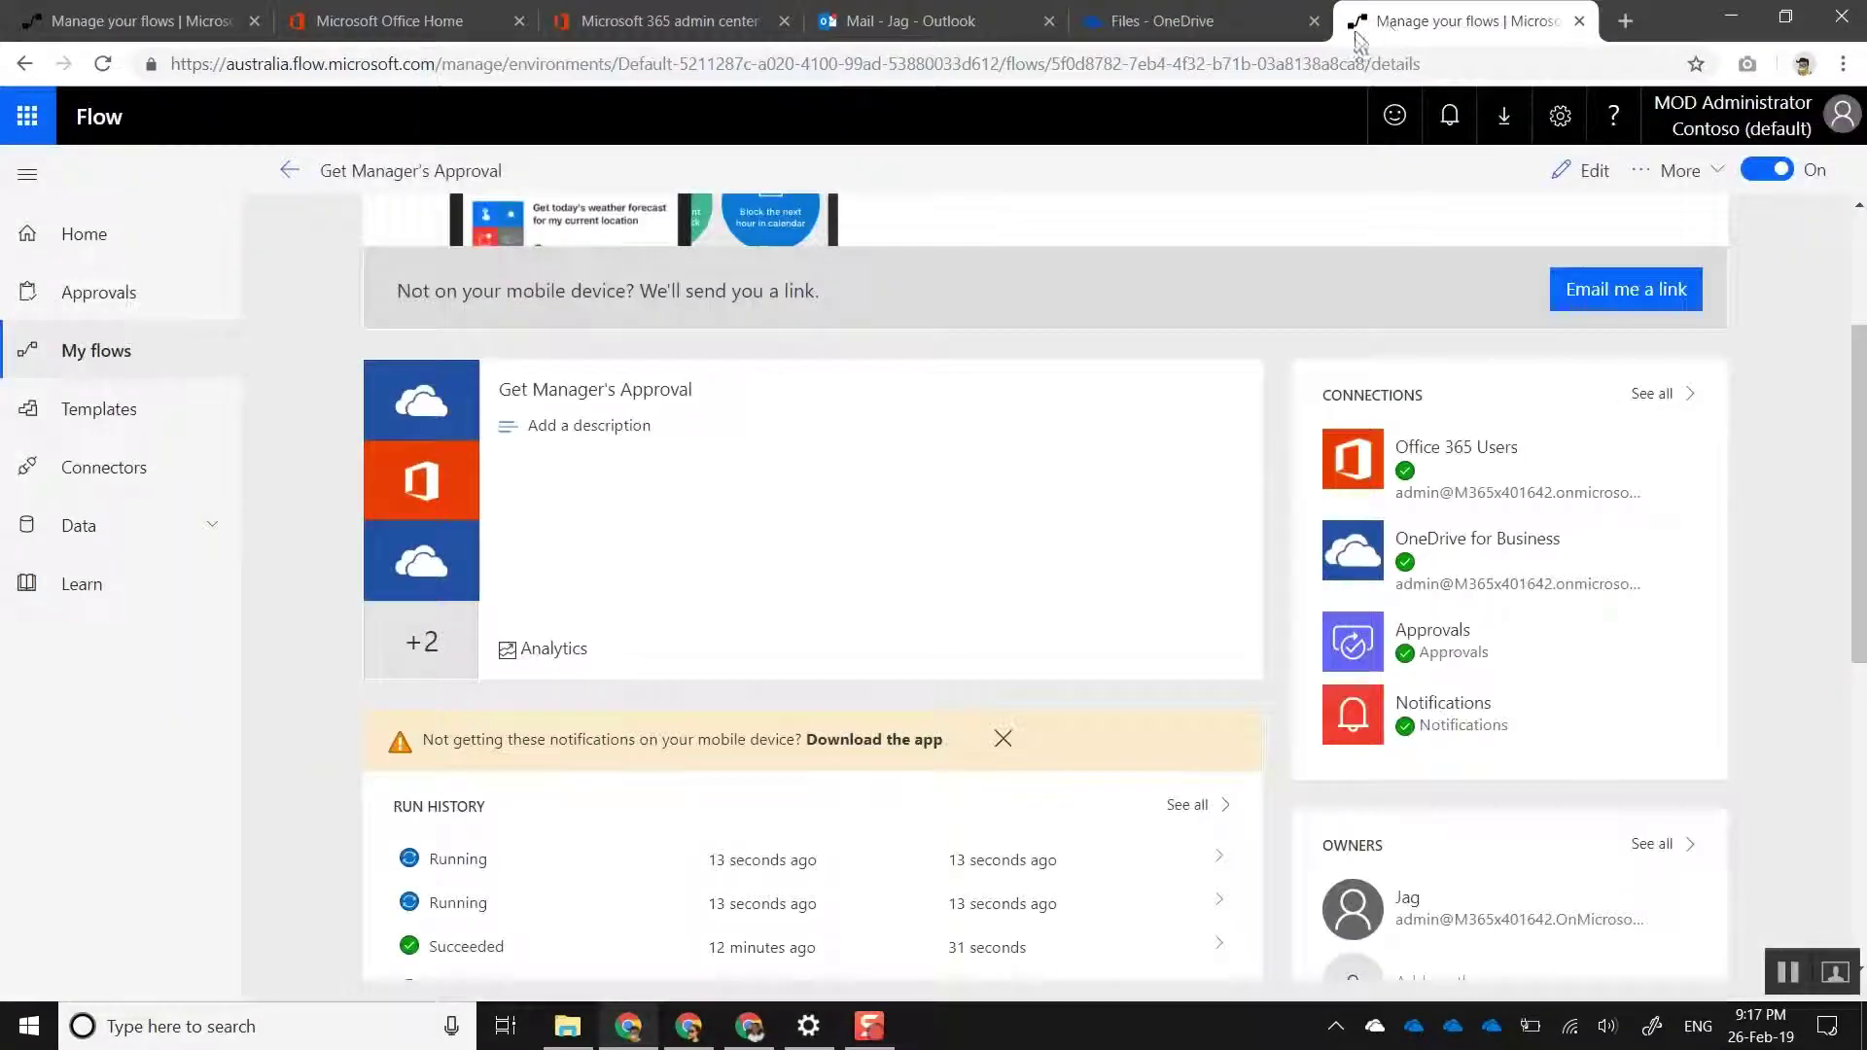
scroll(1114, 580, "up", 3)
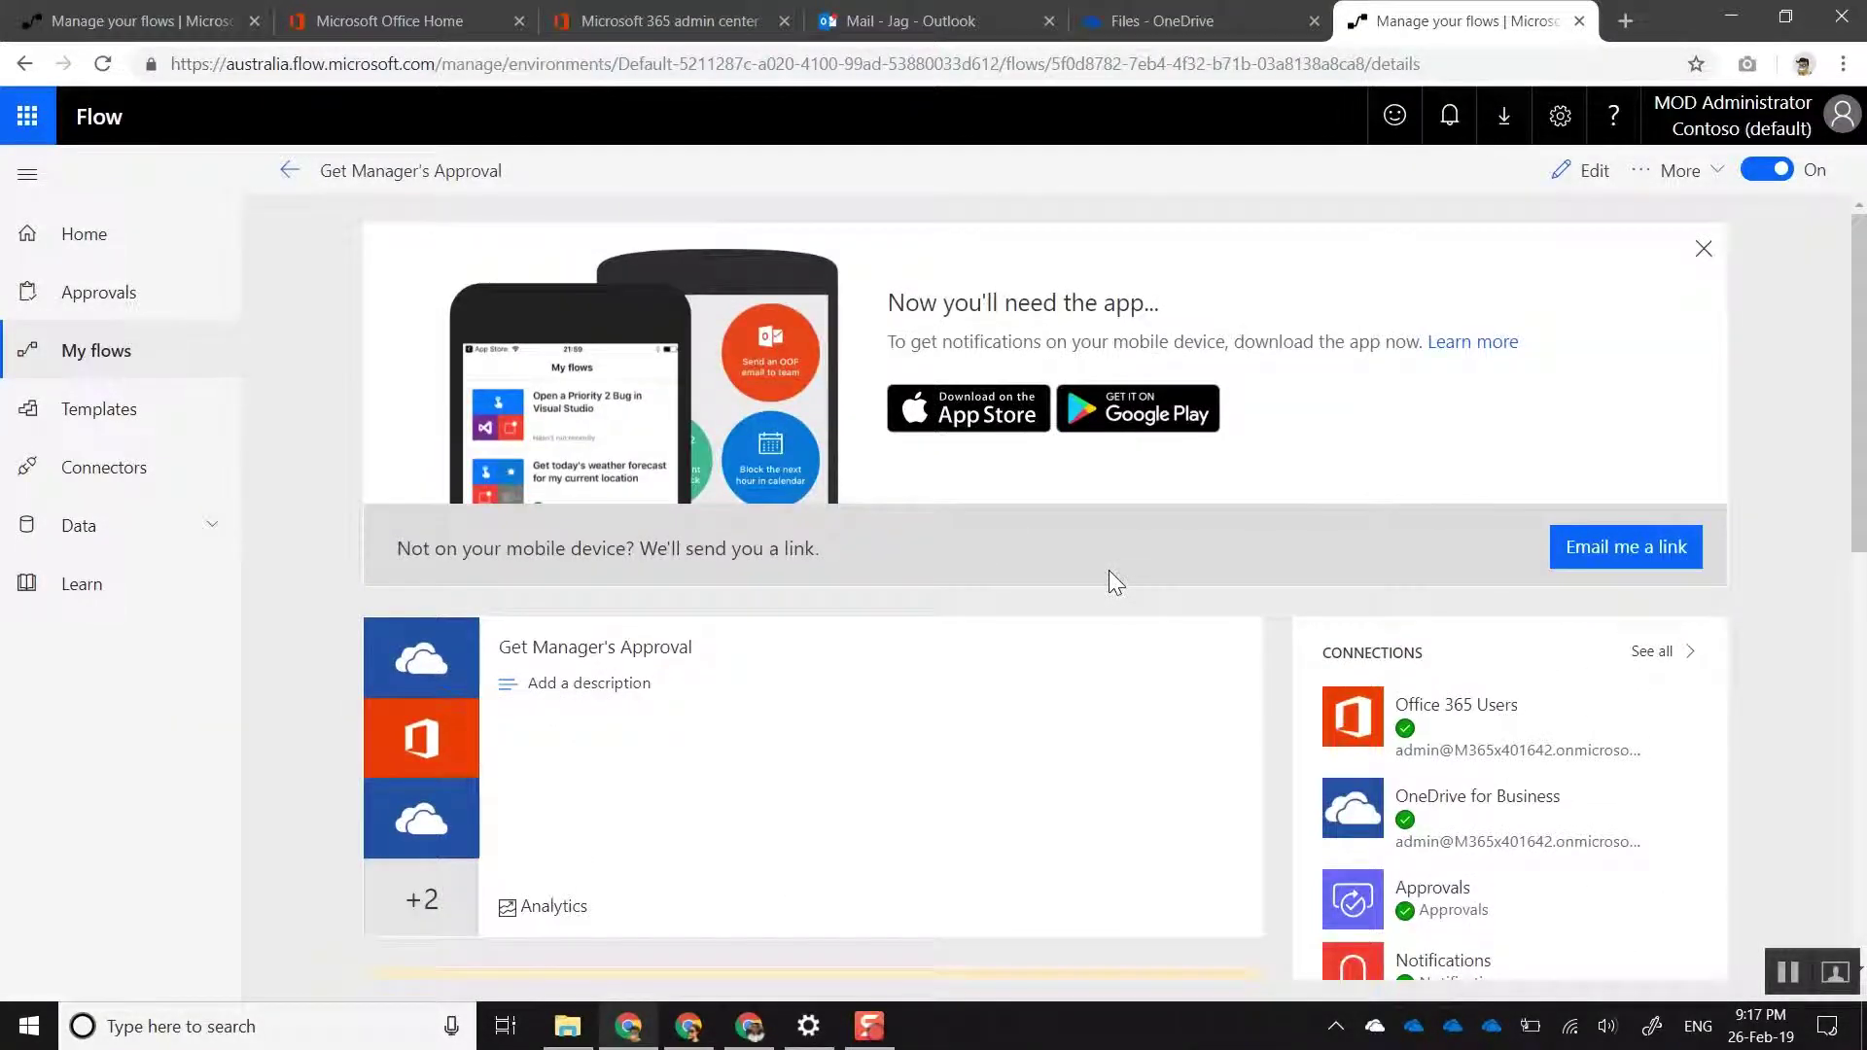
left_click(1580, 185)
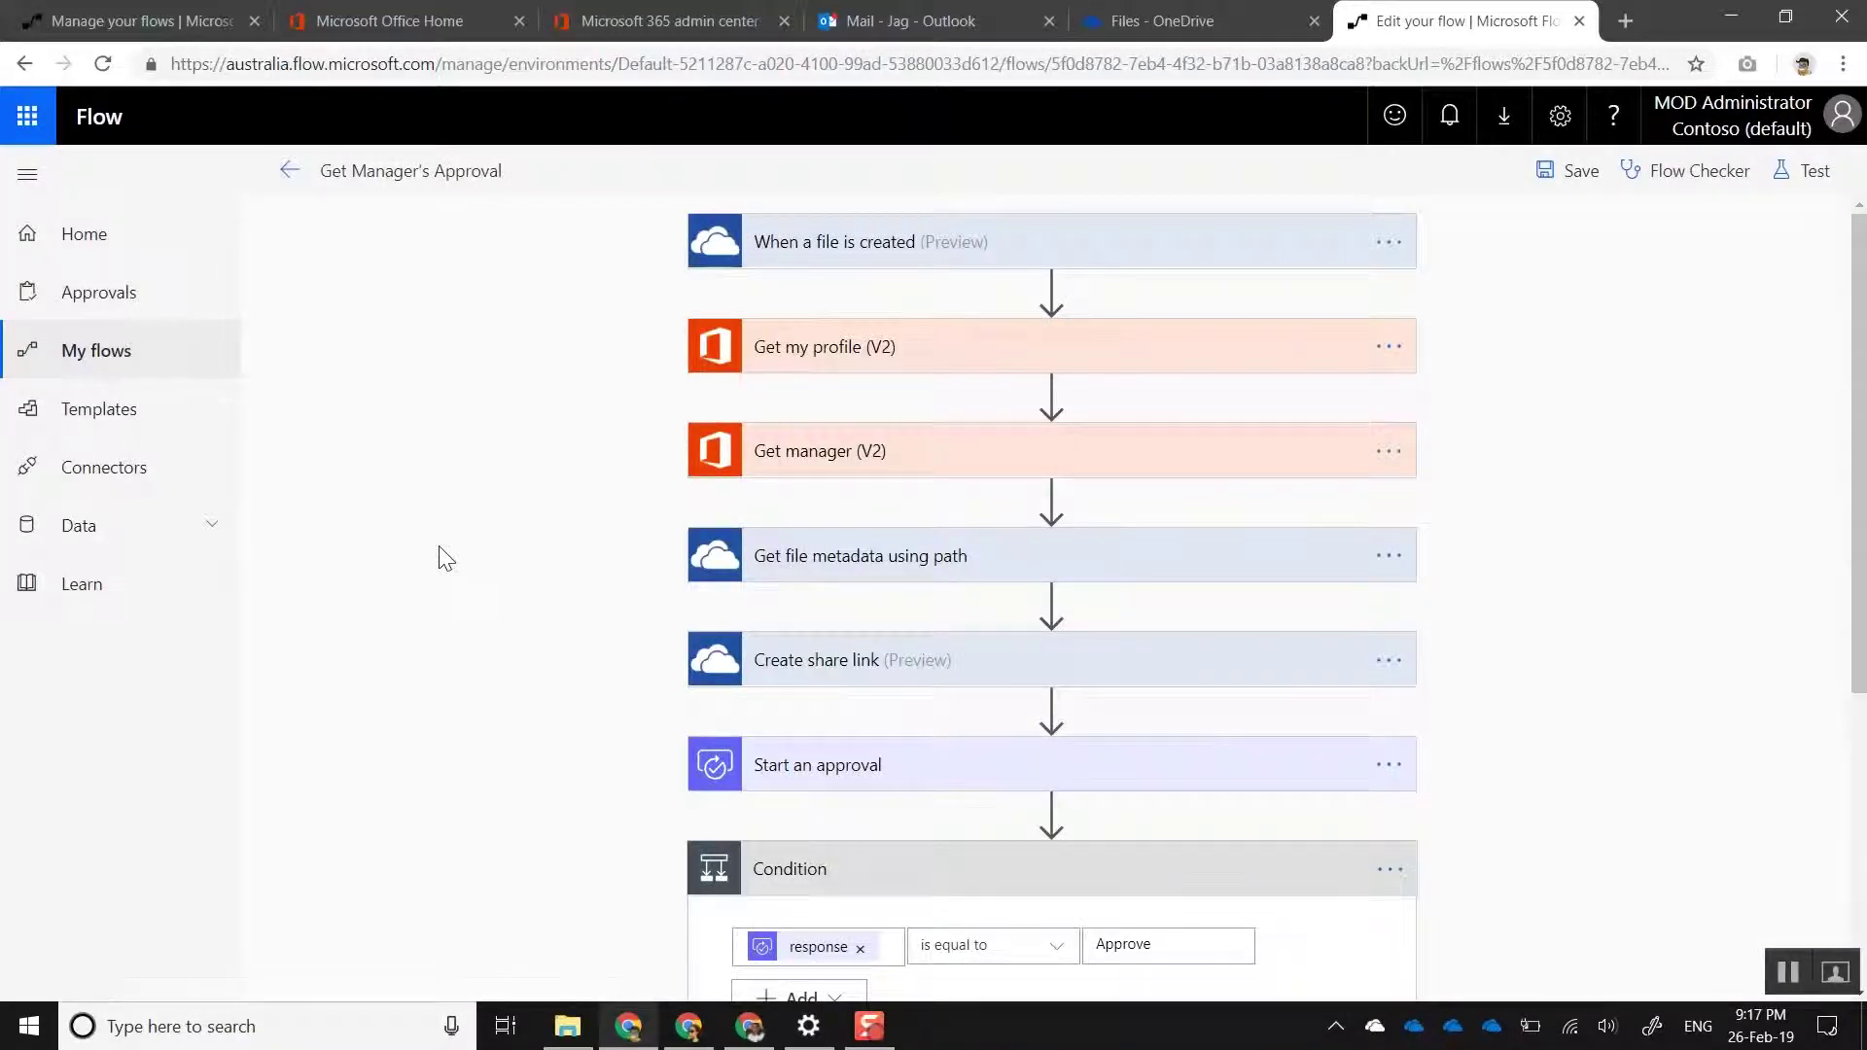
scroll(479, 633, "down", 1)
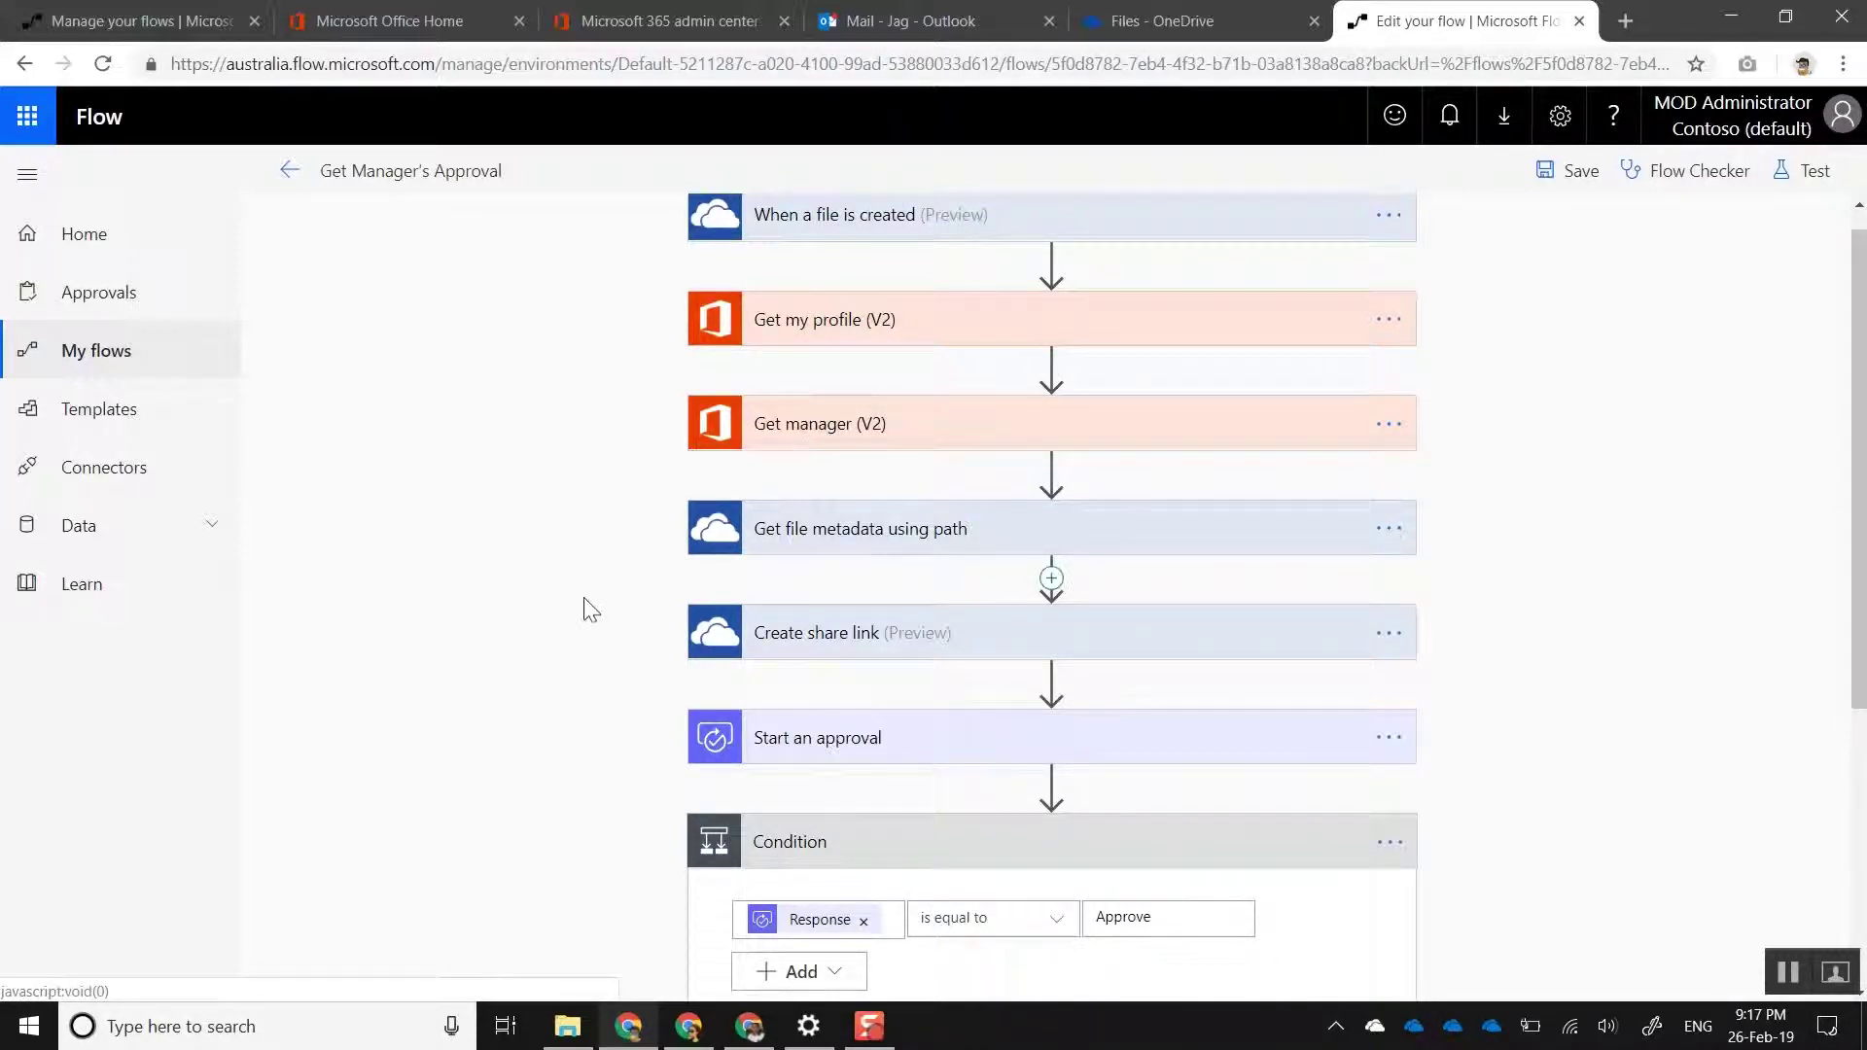
scroll(690, 729, "down", 2)
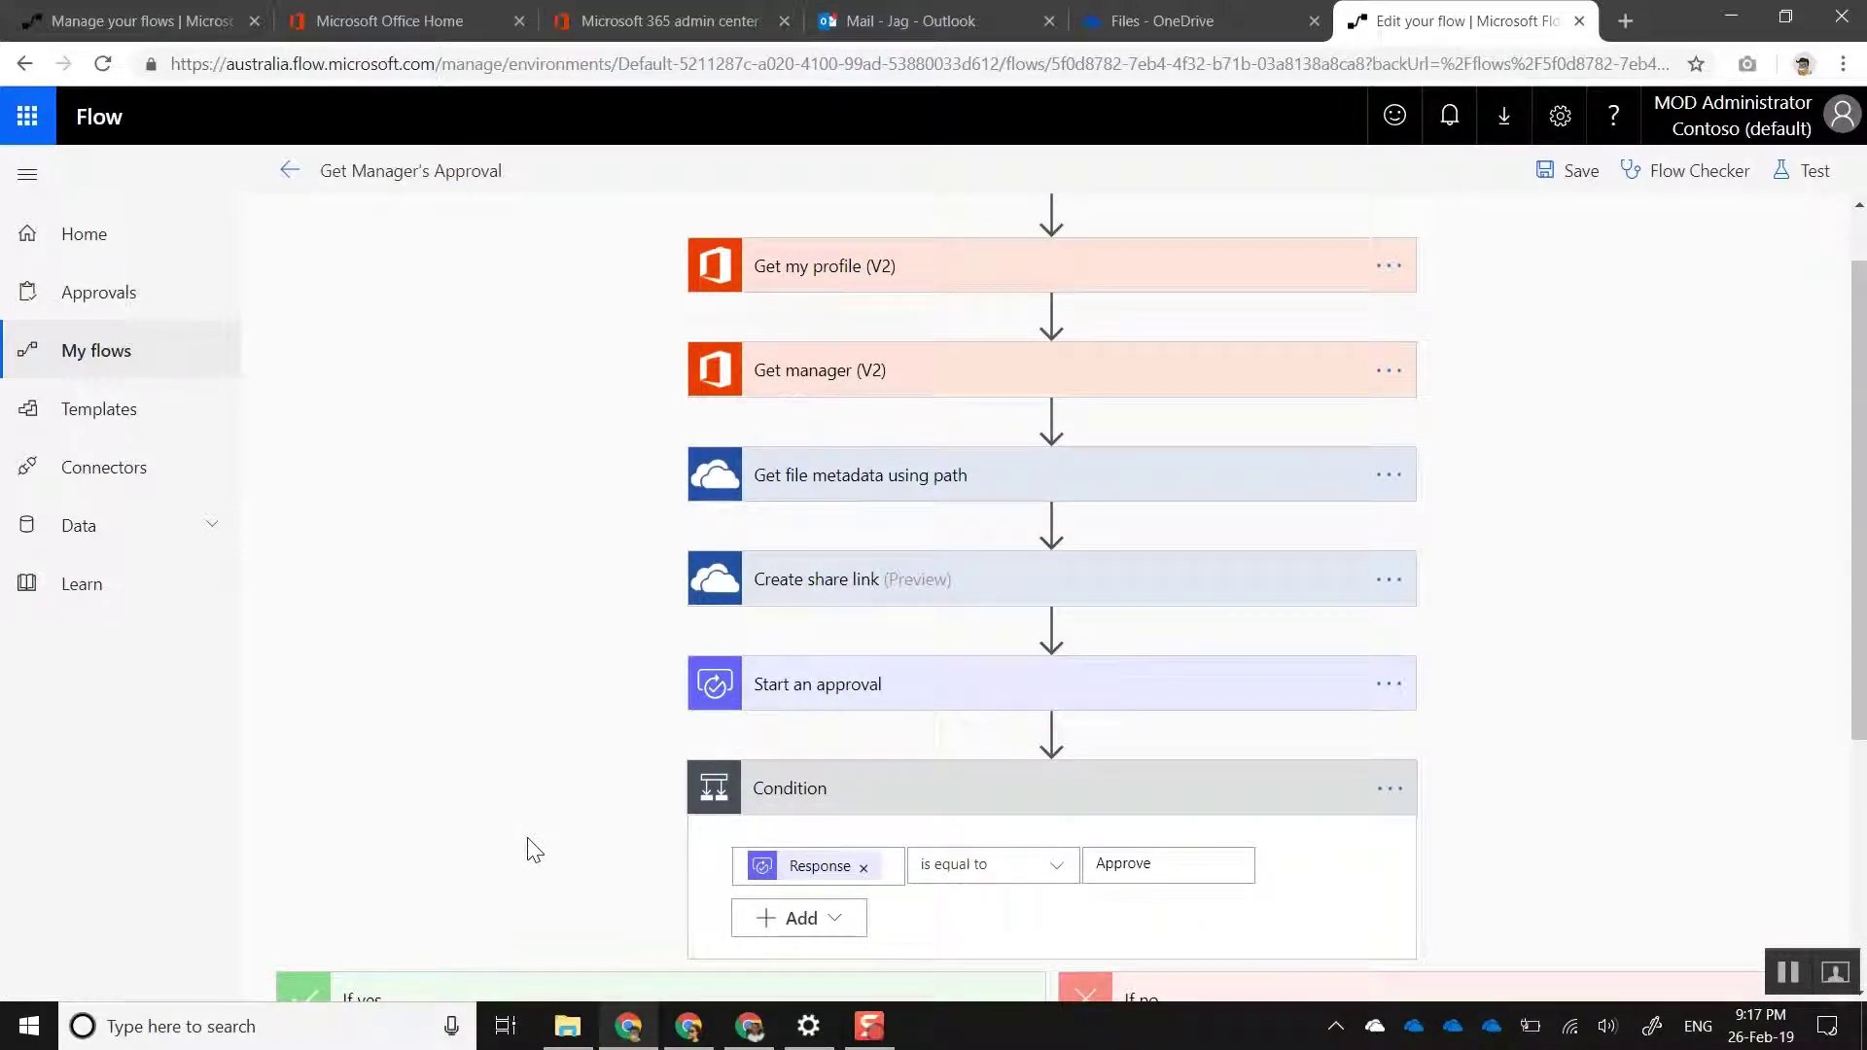
scroll(530, 846, "down", 3)
scroll(530, 852, "down", 2)
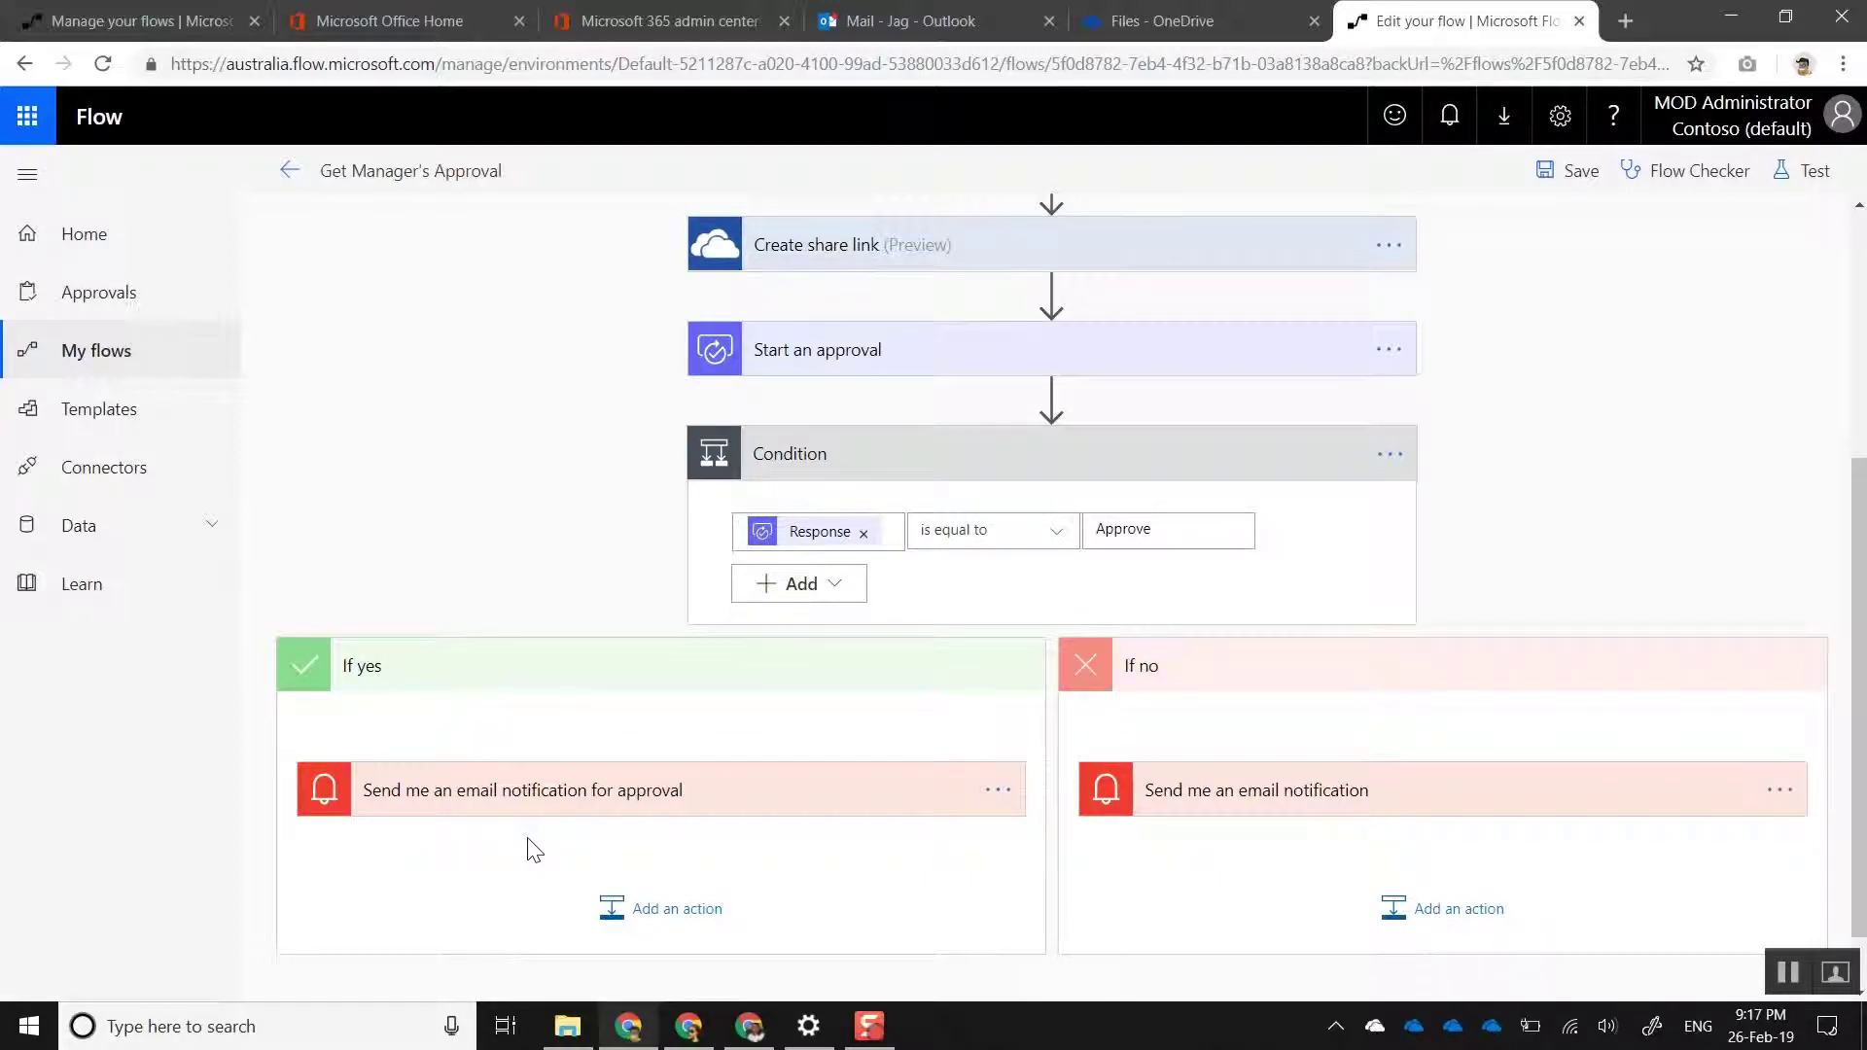
left_click(1796, 185)
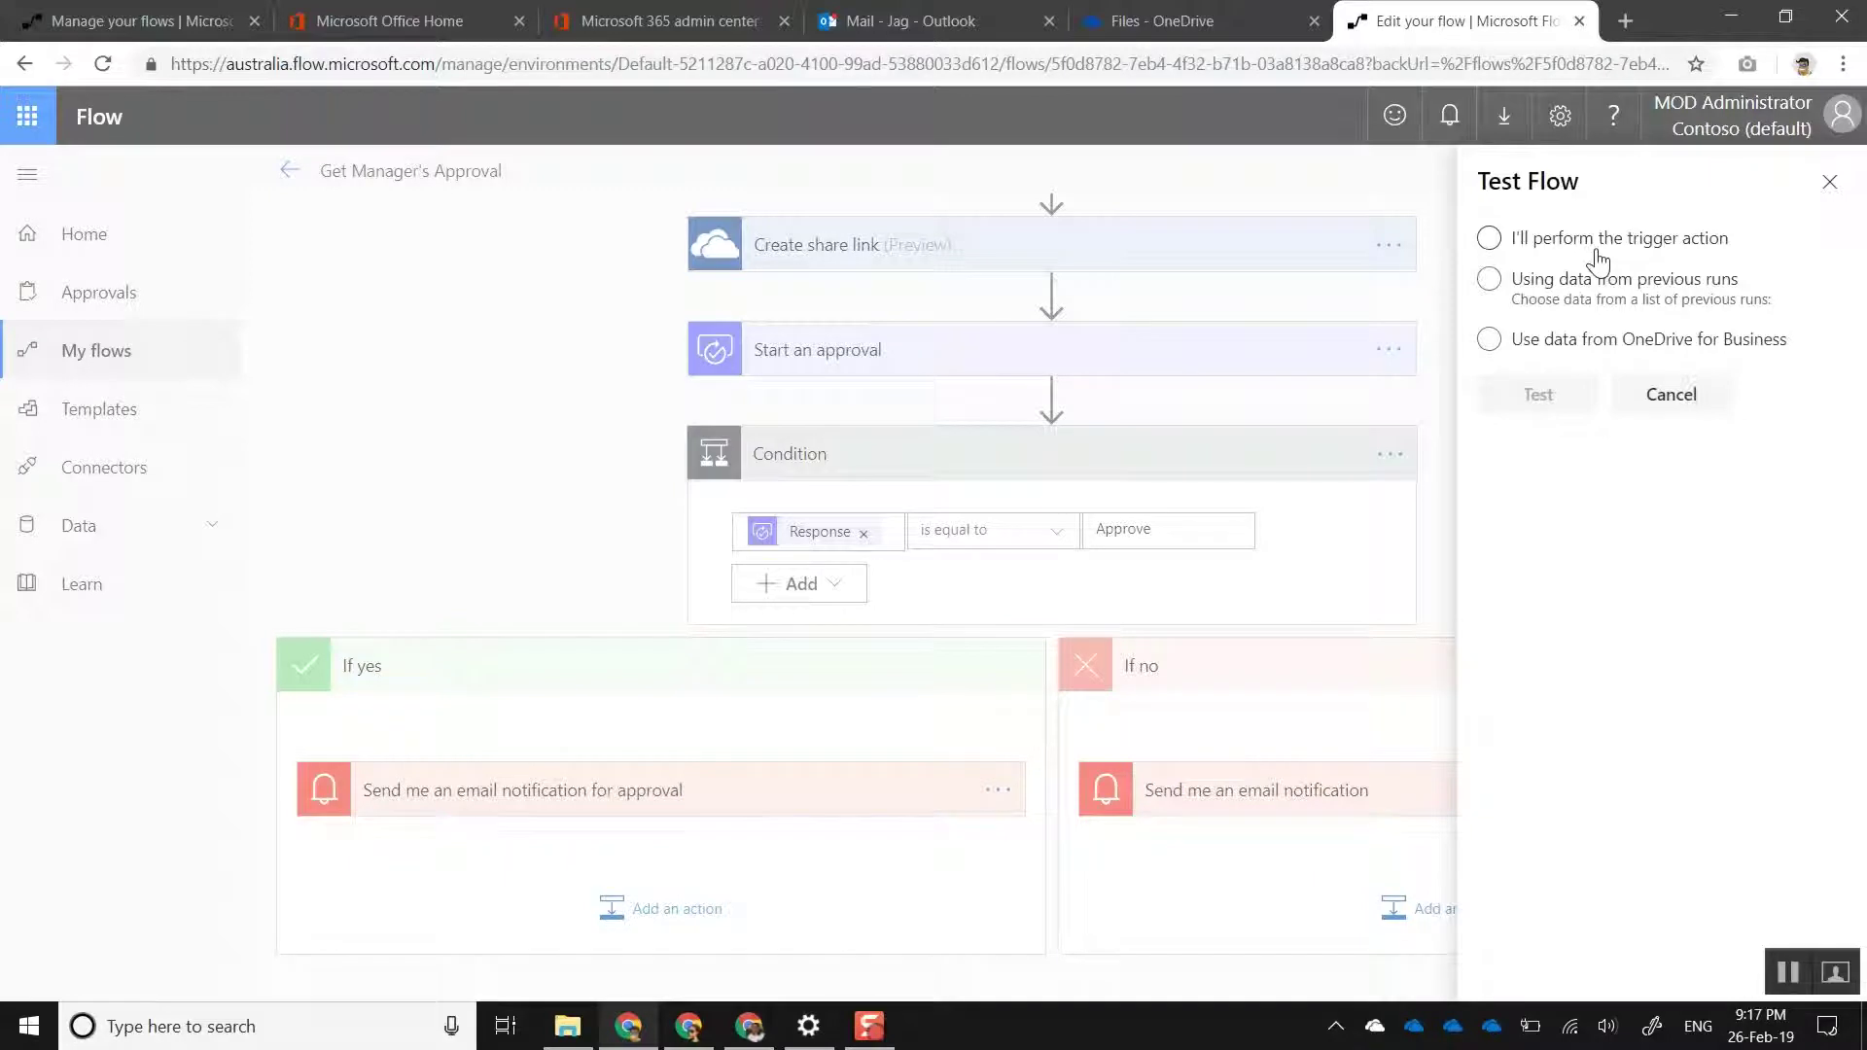
Start a flow test using "I'll perform the trigger action", then bring up the Downloads folder.
left_click(1560, 244)
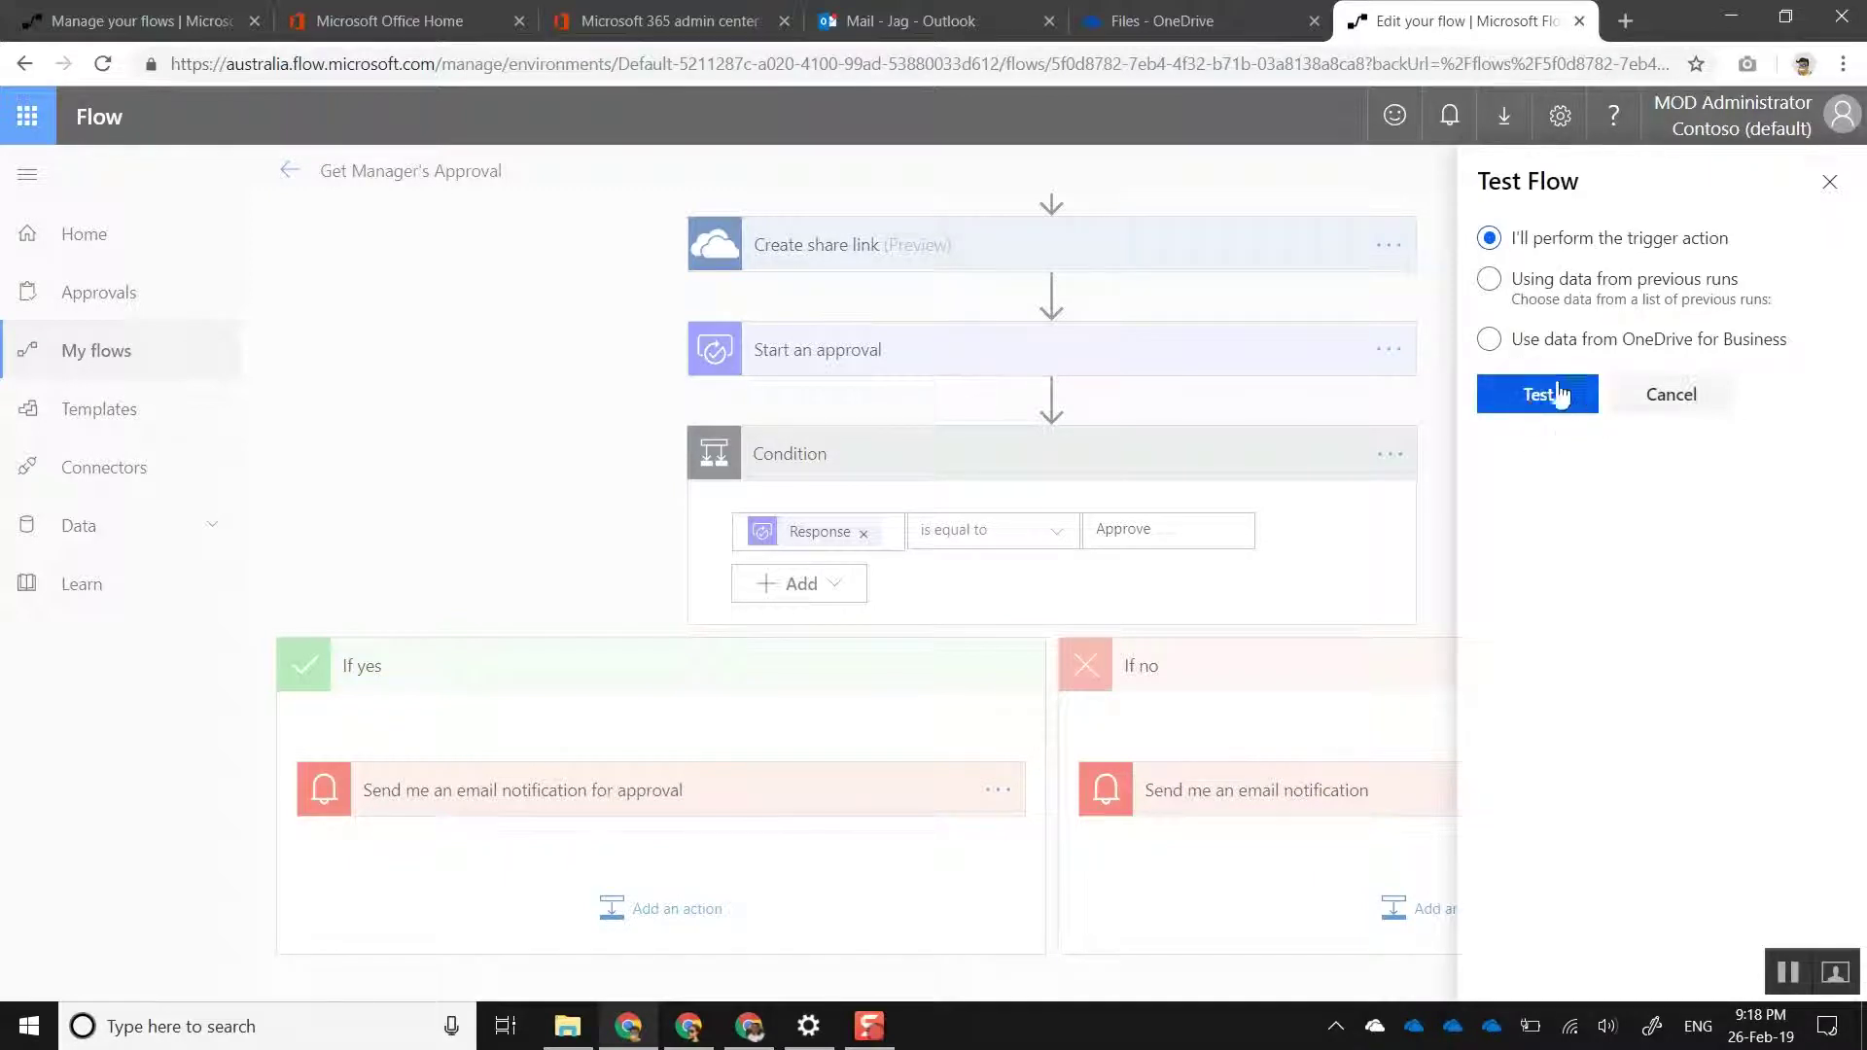
left_click(1520, 409)
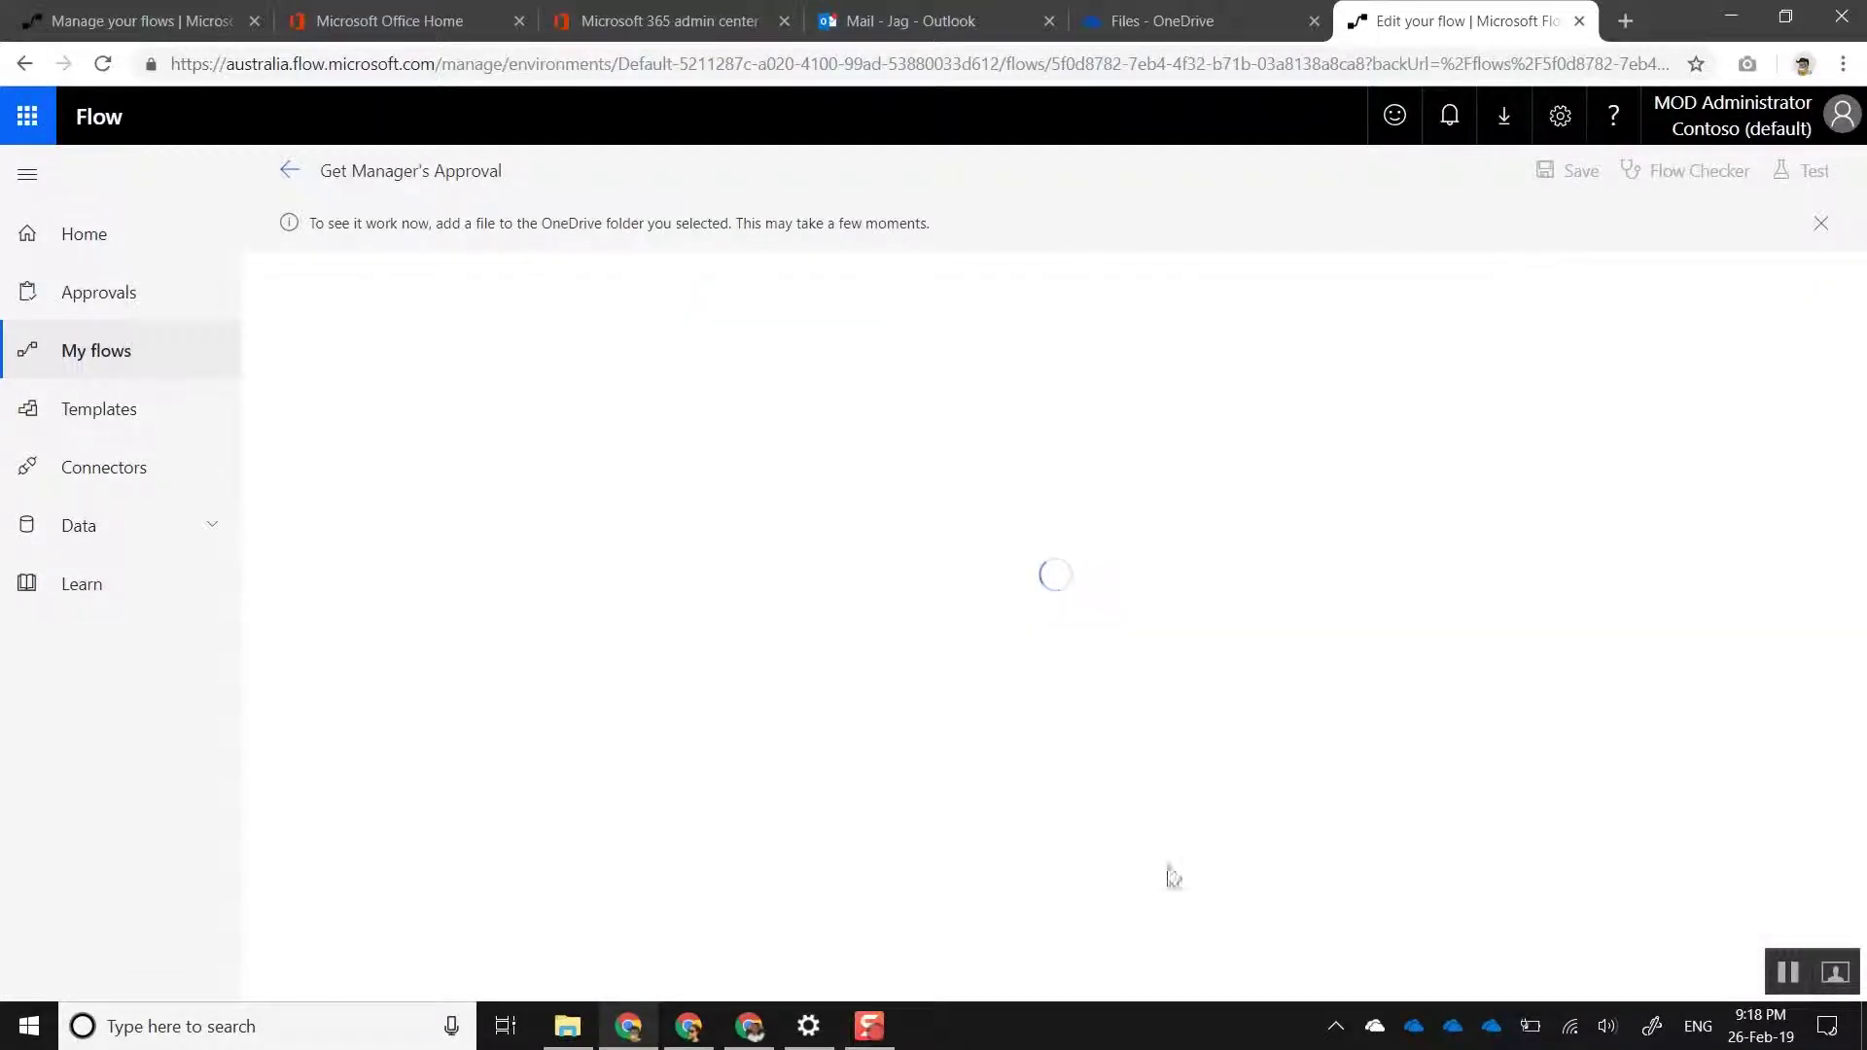
left_click(572, 1028)
Arrange the OneDrive files page and the Downloads folder window for uploading.
left_click(629, 1028)
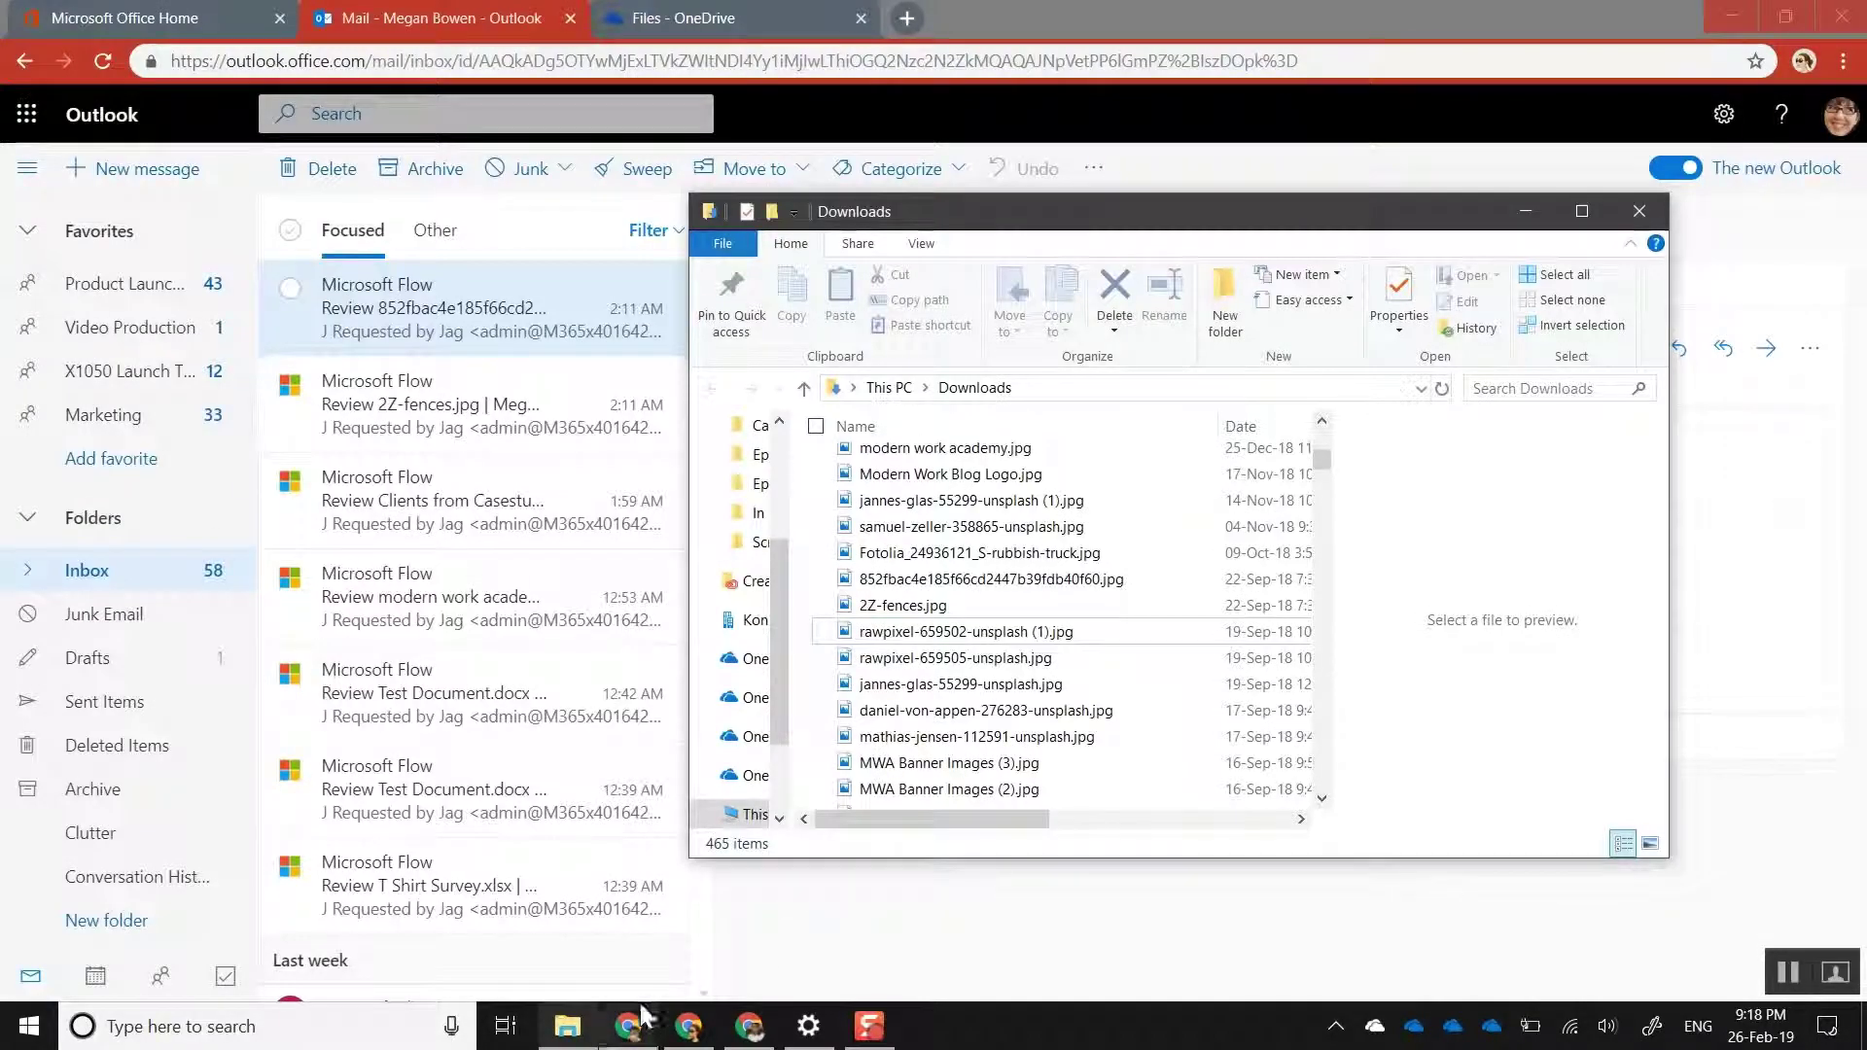
left_click(635, 1034)
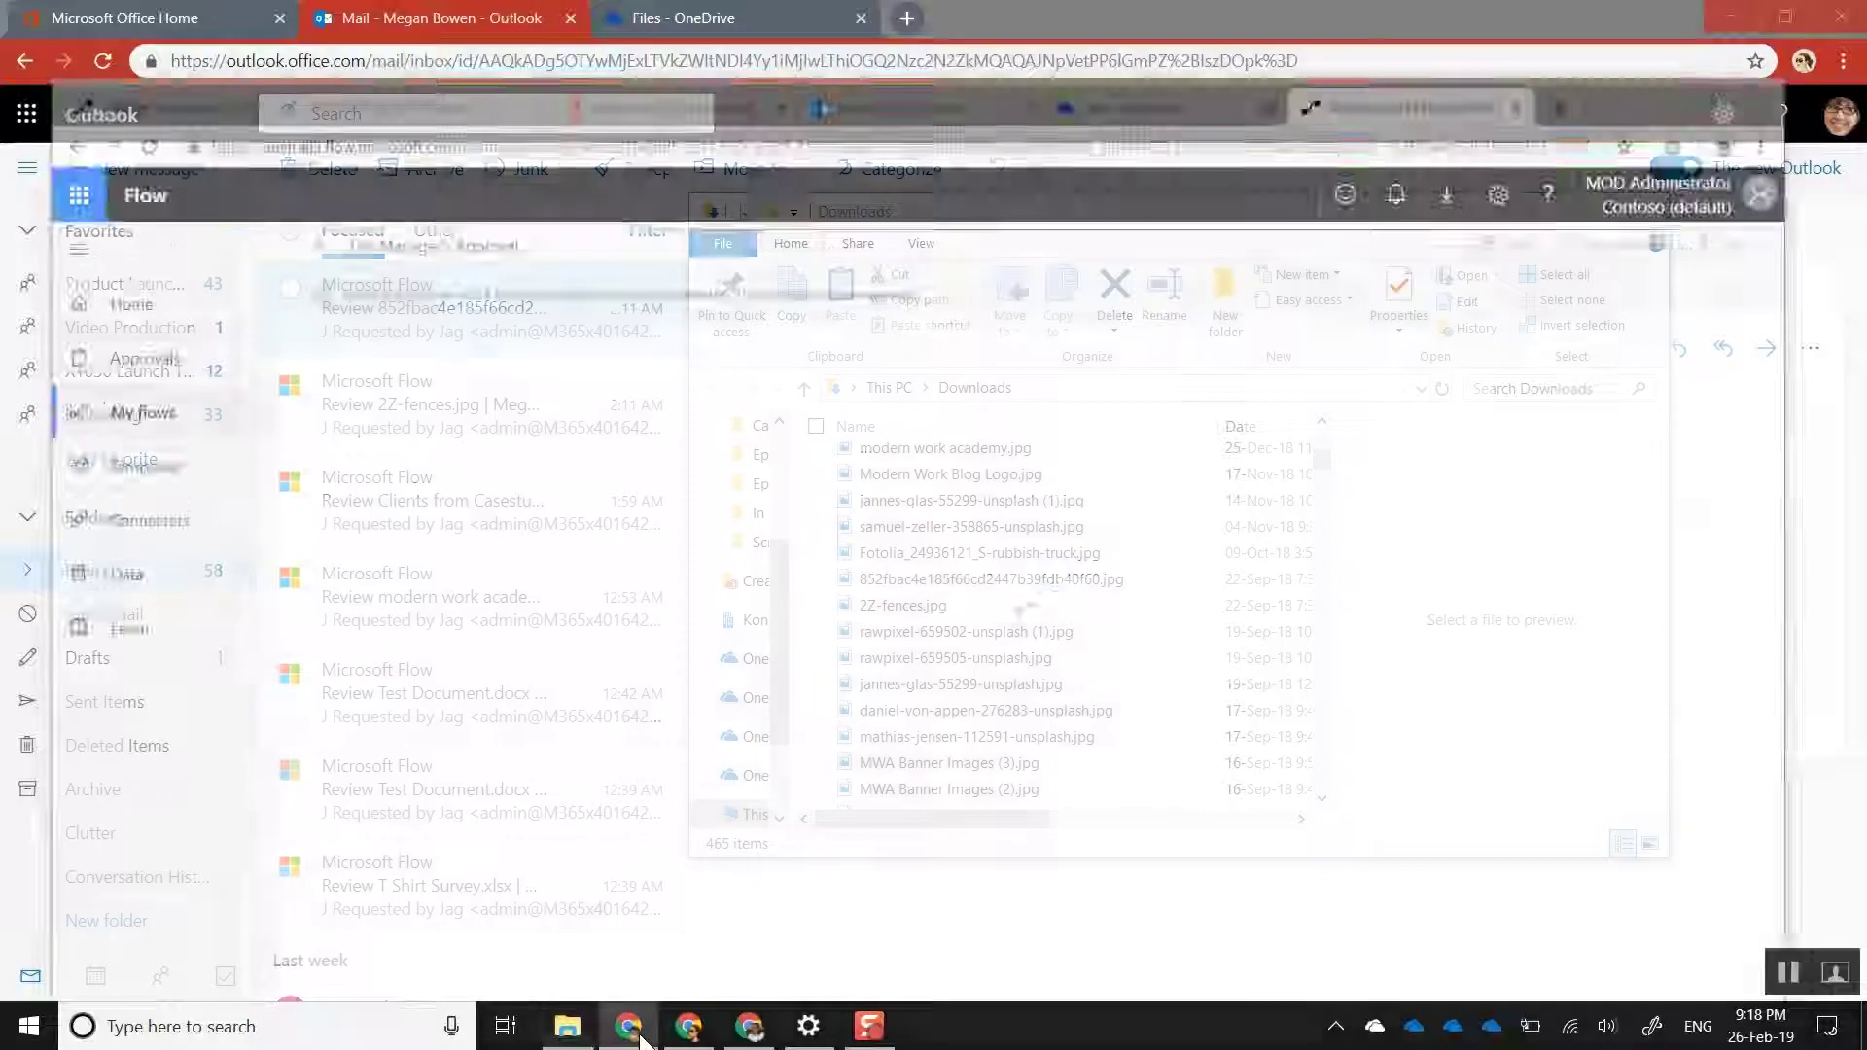
left_click(1097, 35)
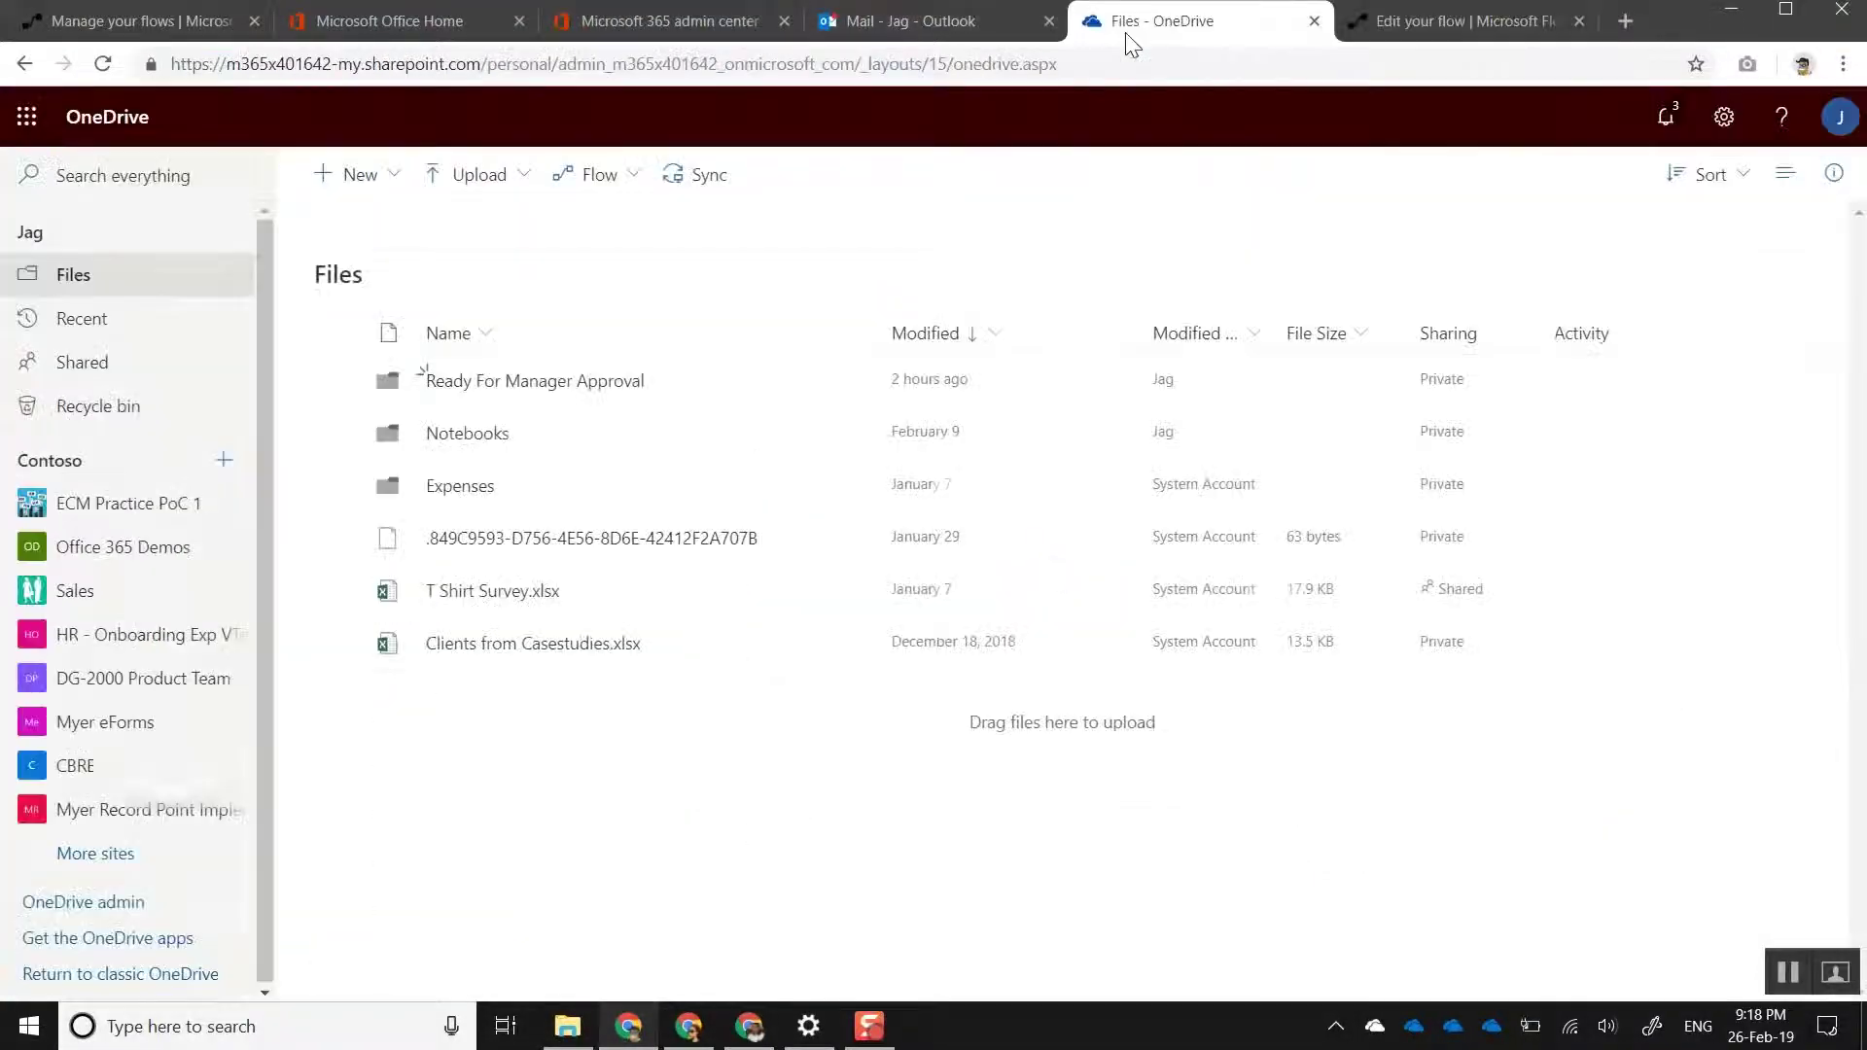
left_click(574, 1028)
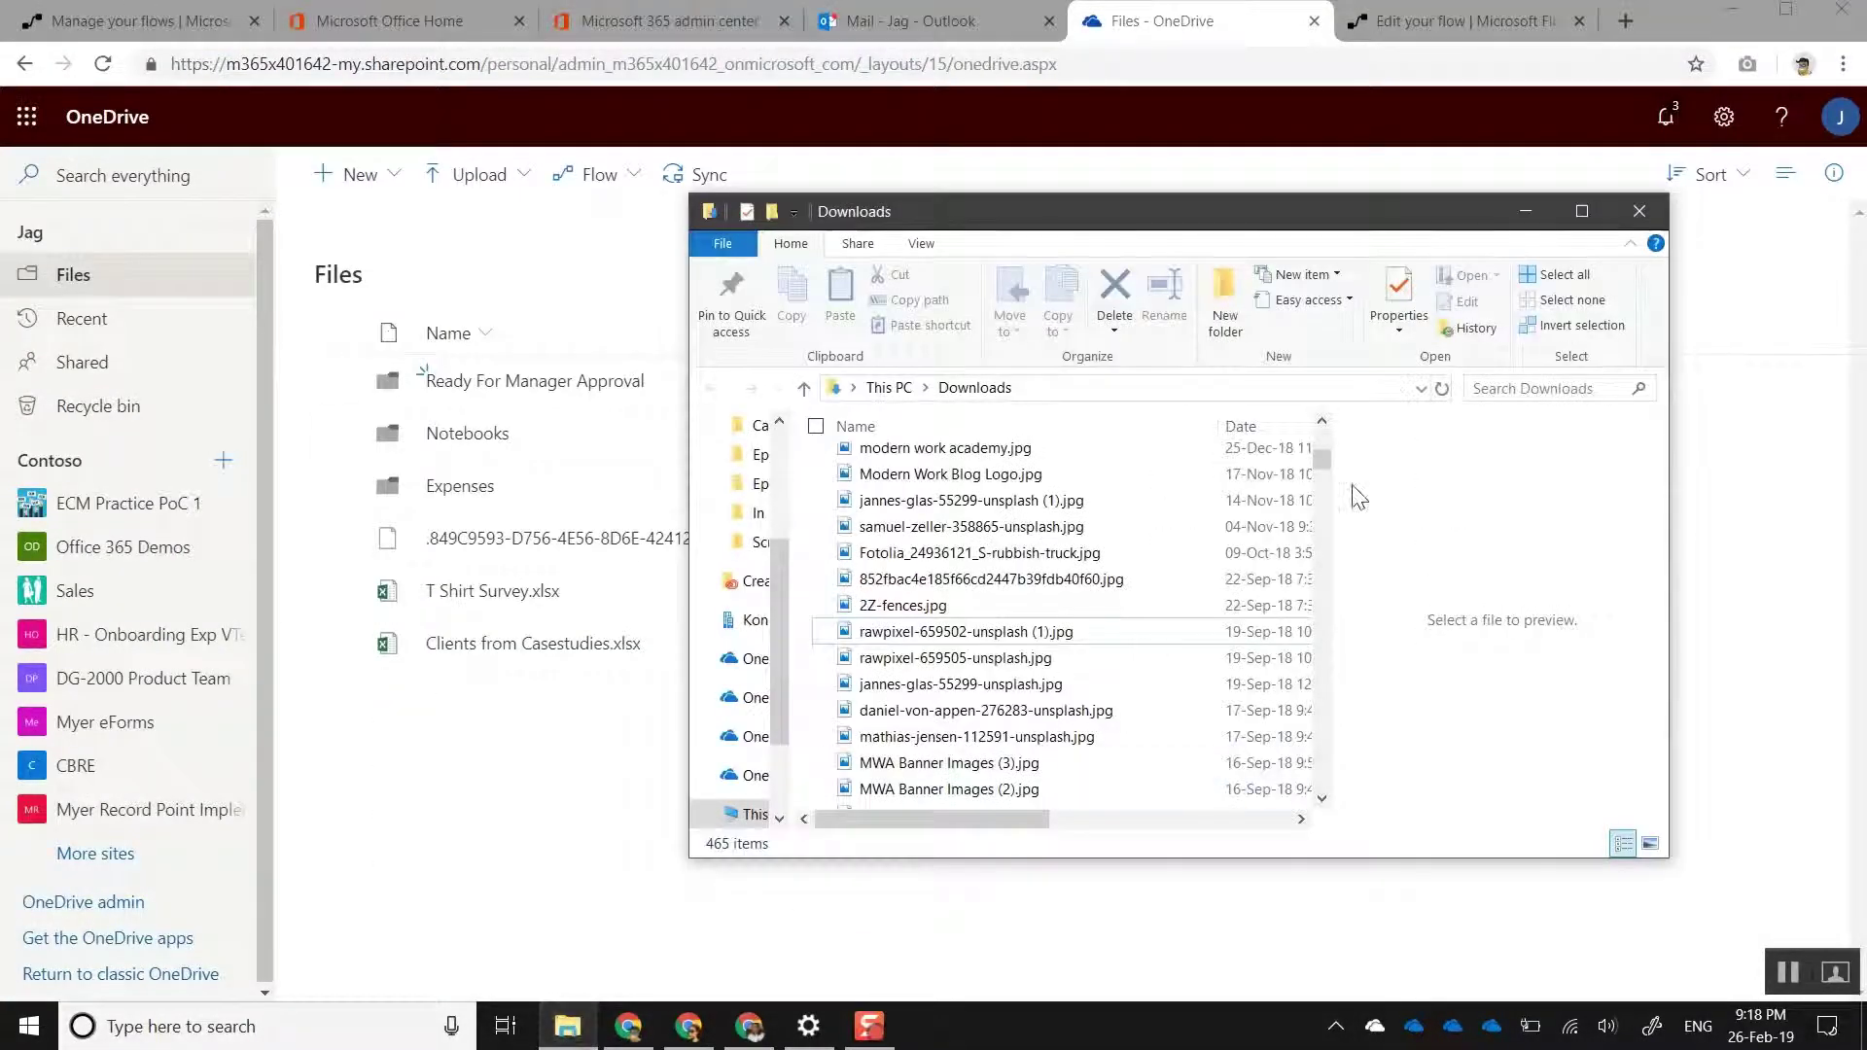
Select 2Z-fences.jpg, 852fbac…jpg and both rawpixel images and drag them into OneDrive.
left_click(824, 604)
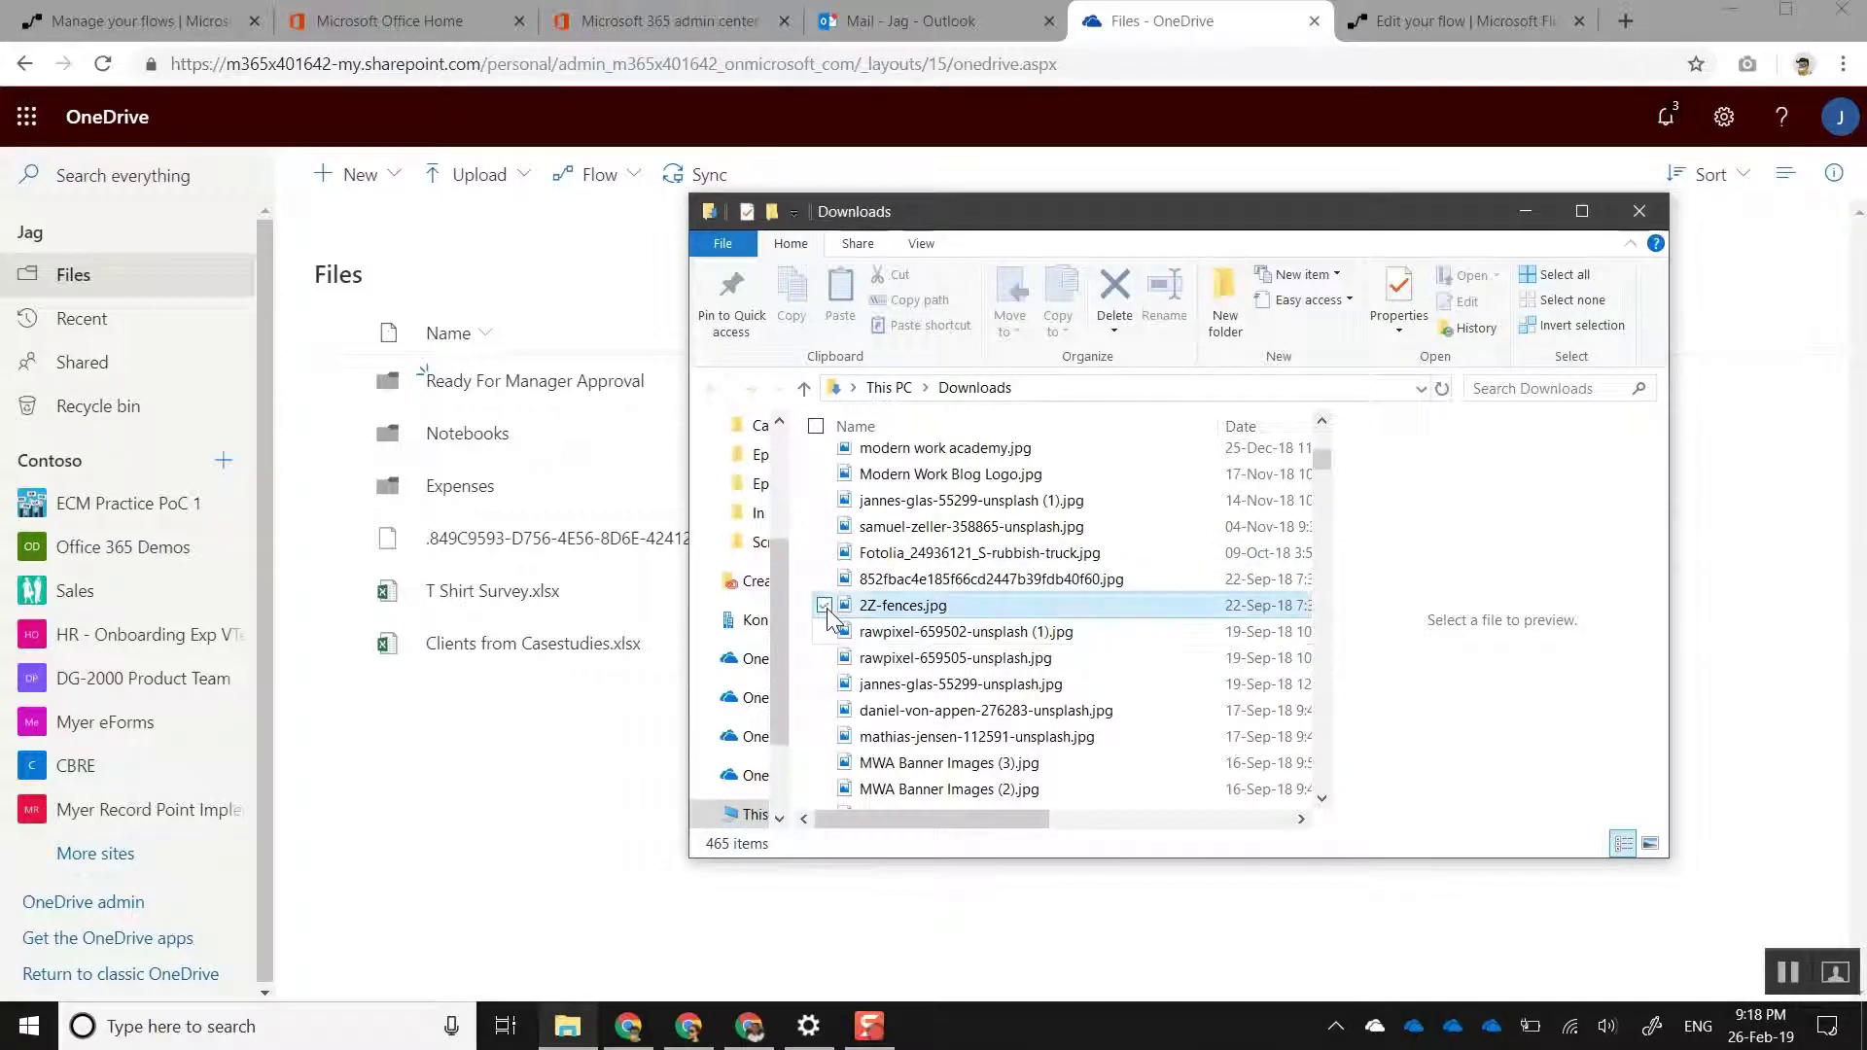
left_click(825, 580)
left_click(824, 633)
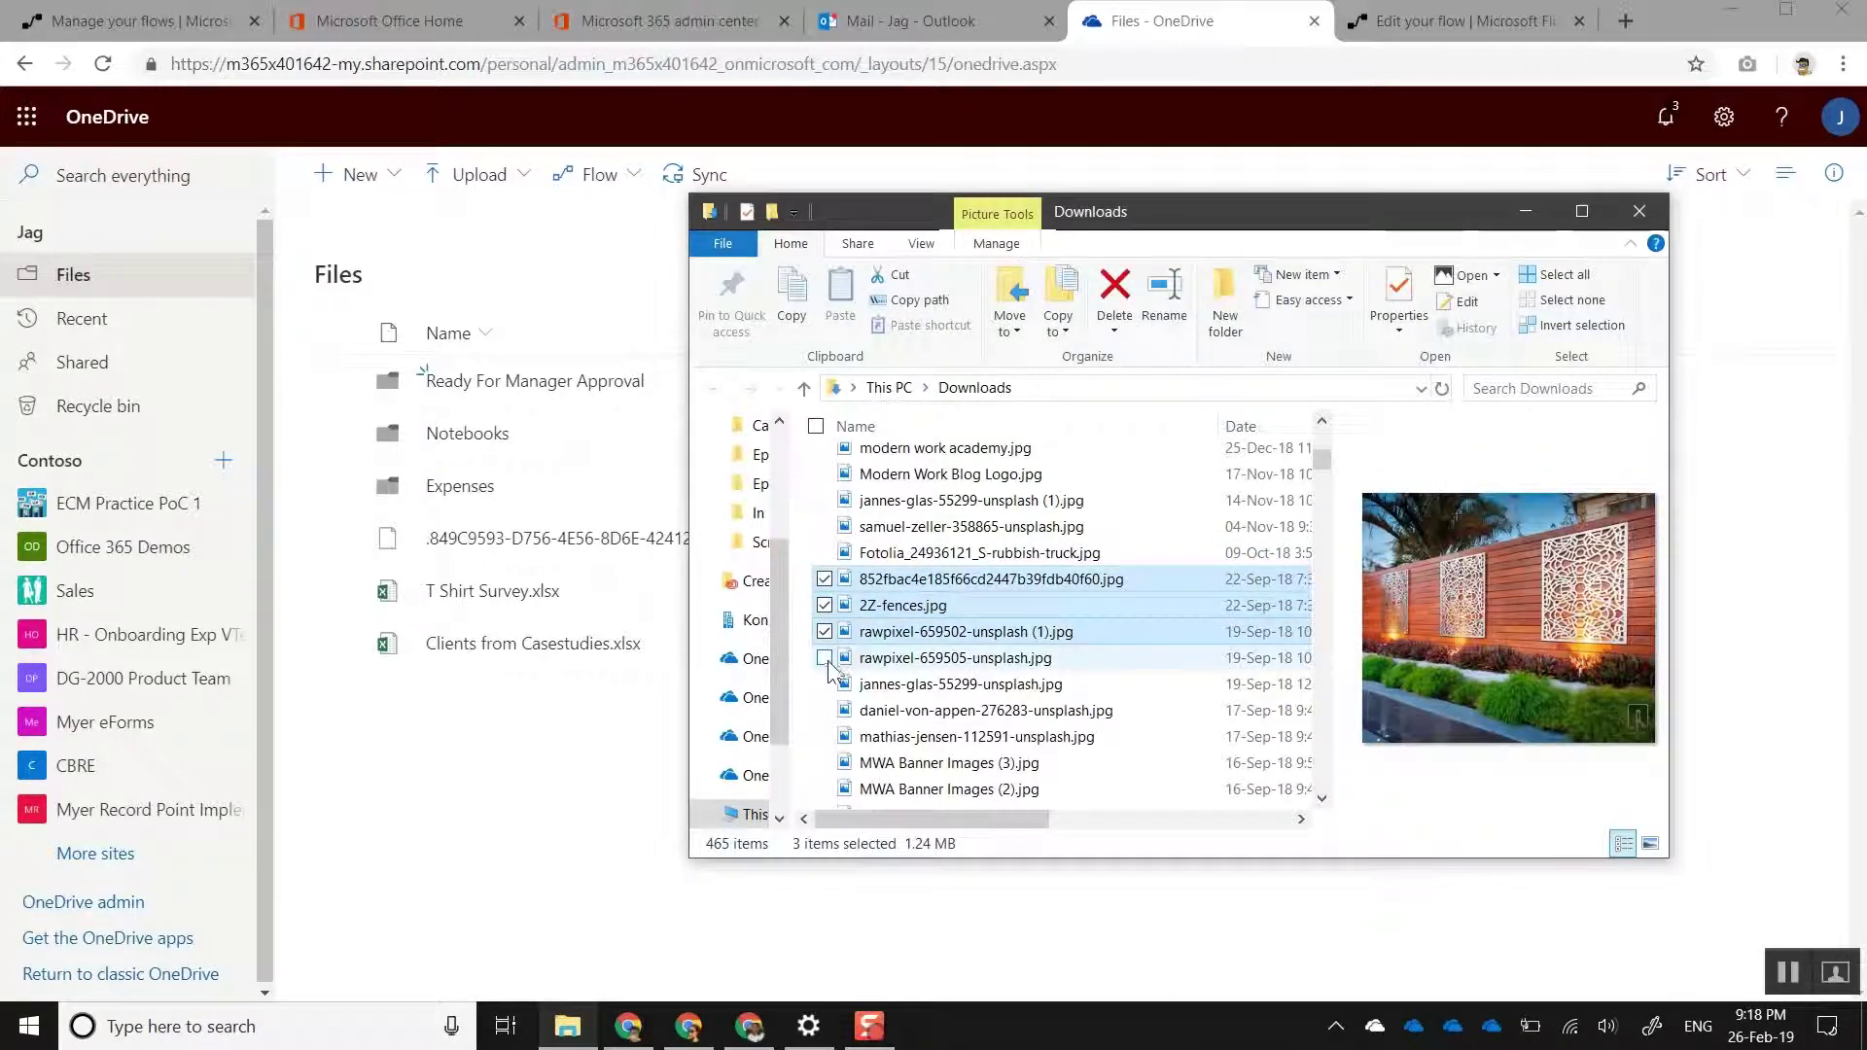
left_click(823, 657)
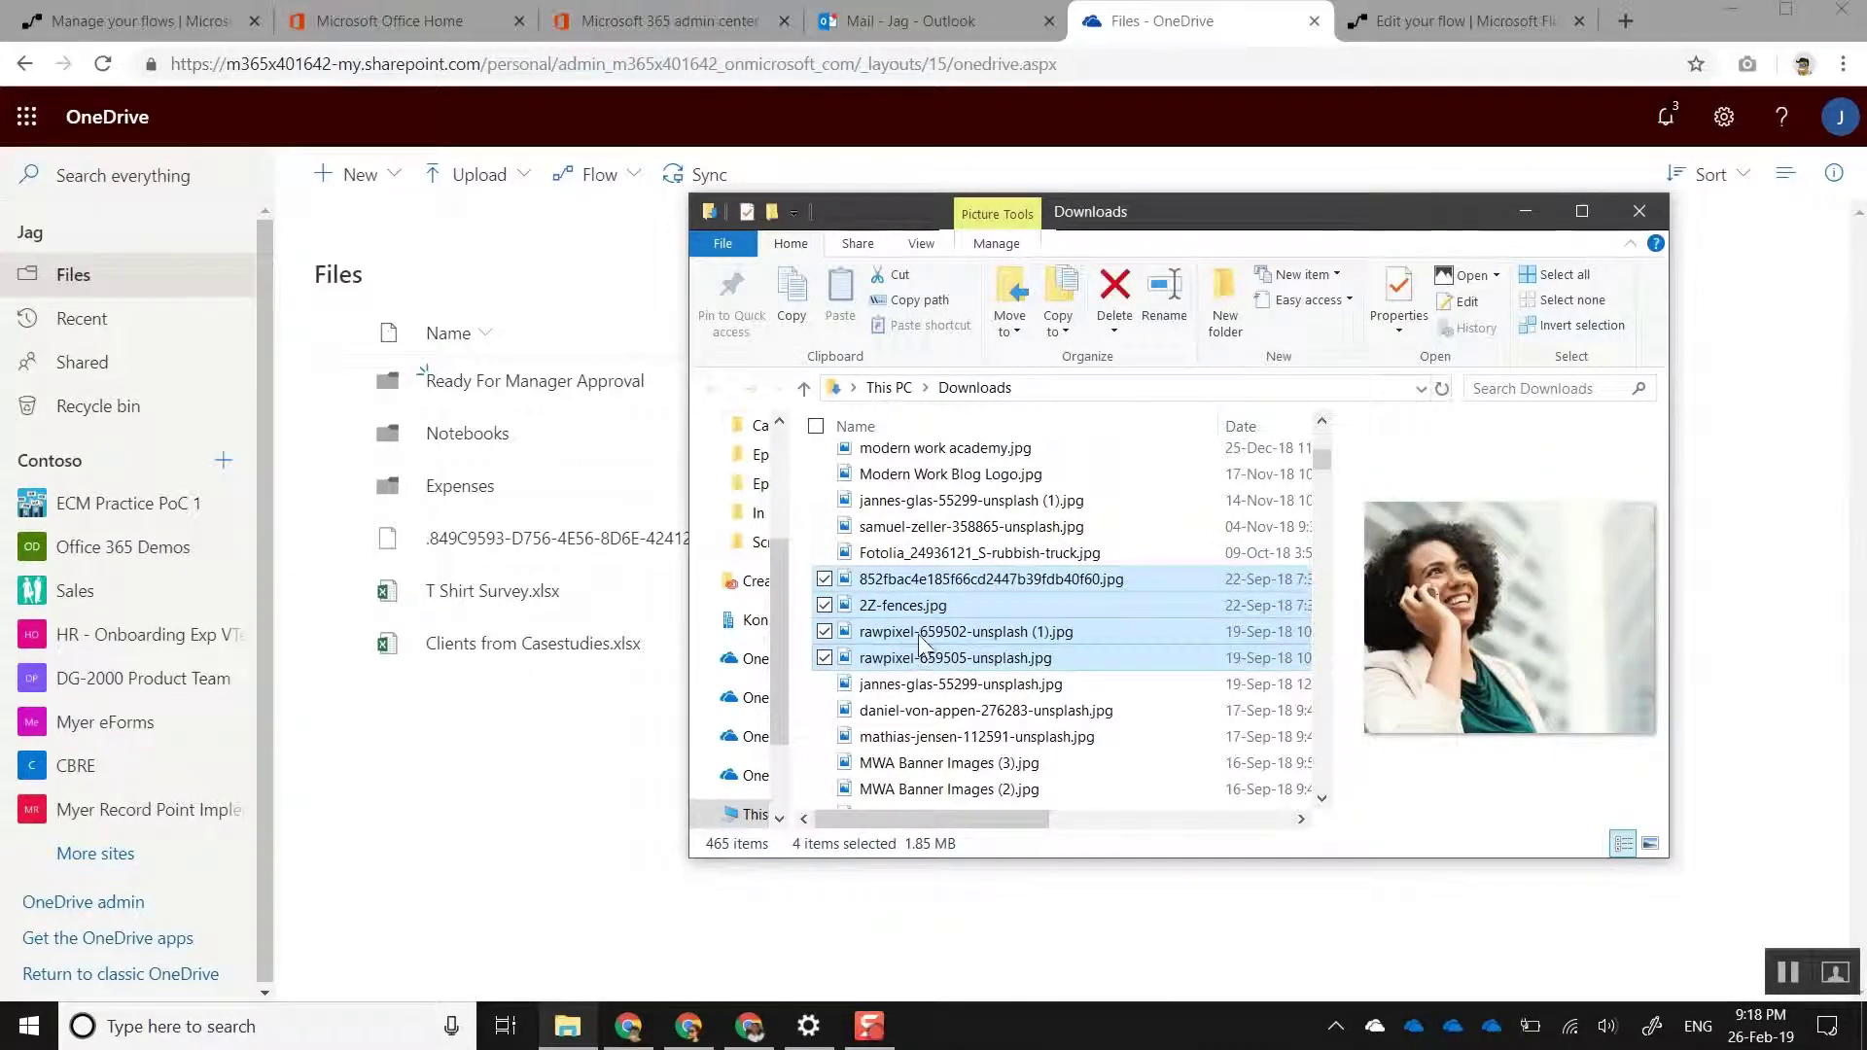
left_click_drag(920, 641, 562, 401)
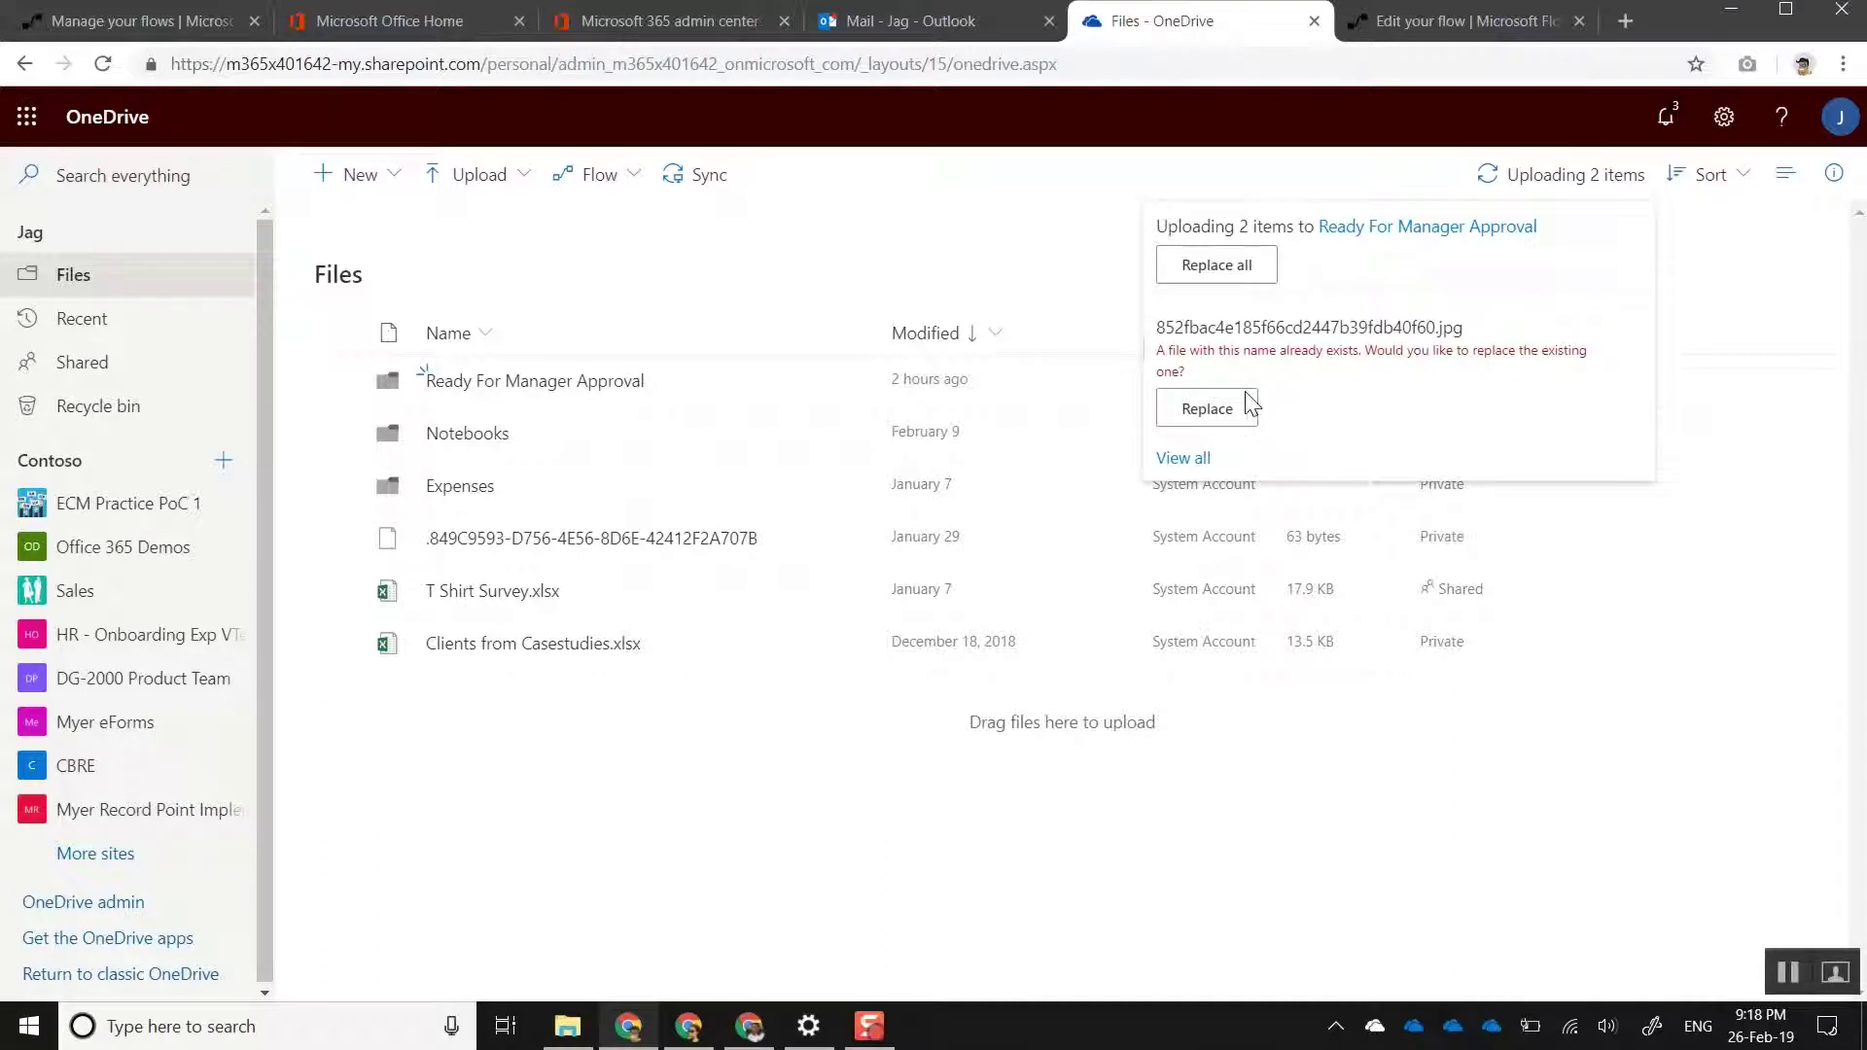
Replace the existing 852fbac4e185f66cd2447b39fdb40f60.jpg and 2Z-fences.jpg, then return to the flow page.
left_click(1214, 370)
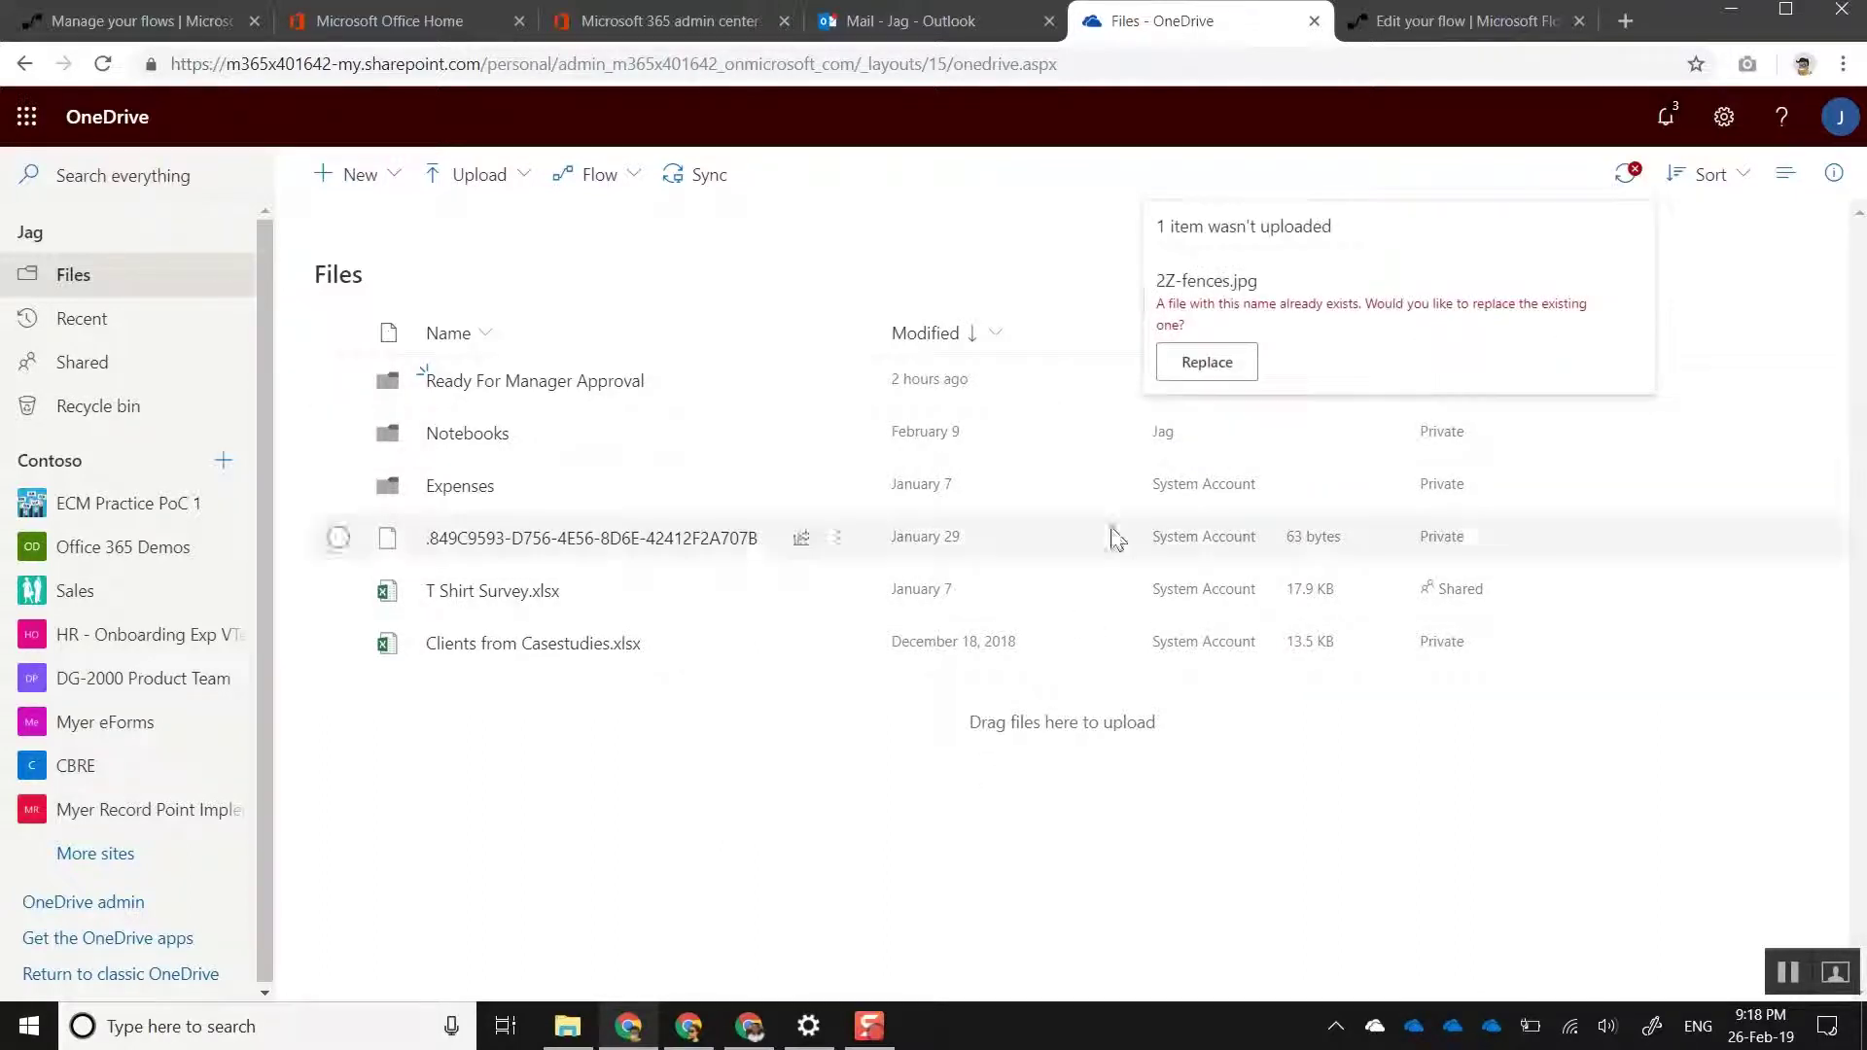
left_click(1207, 362)
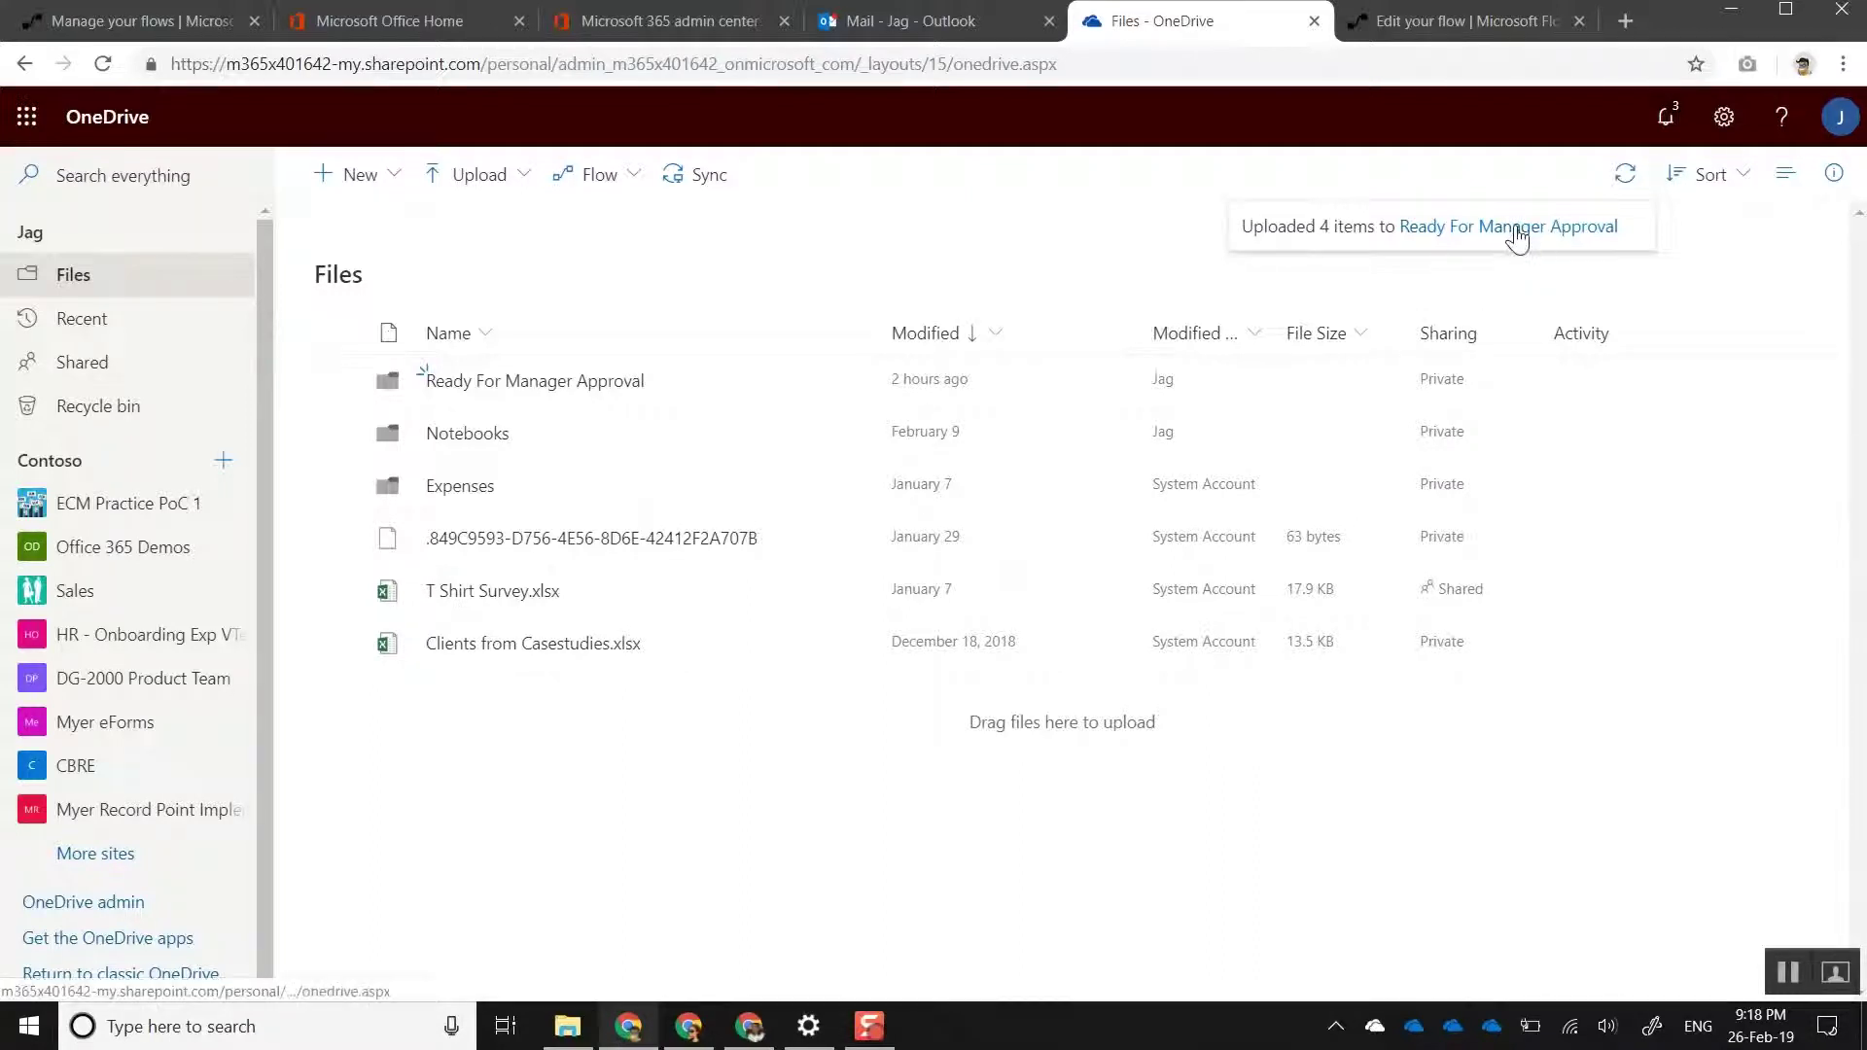
left_click(1393, 22)
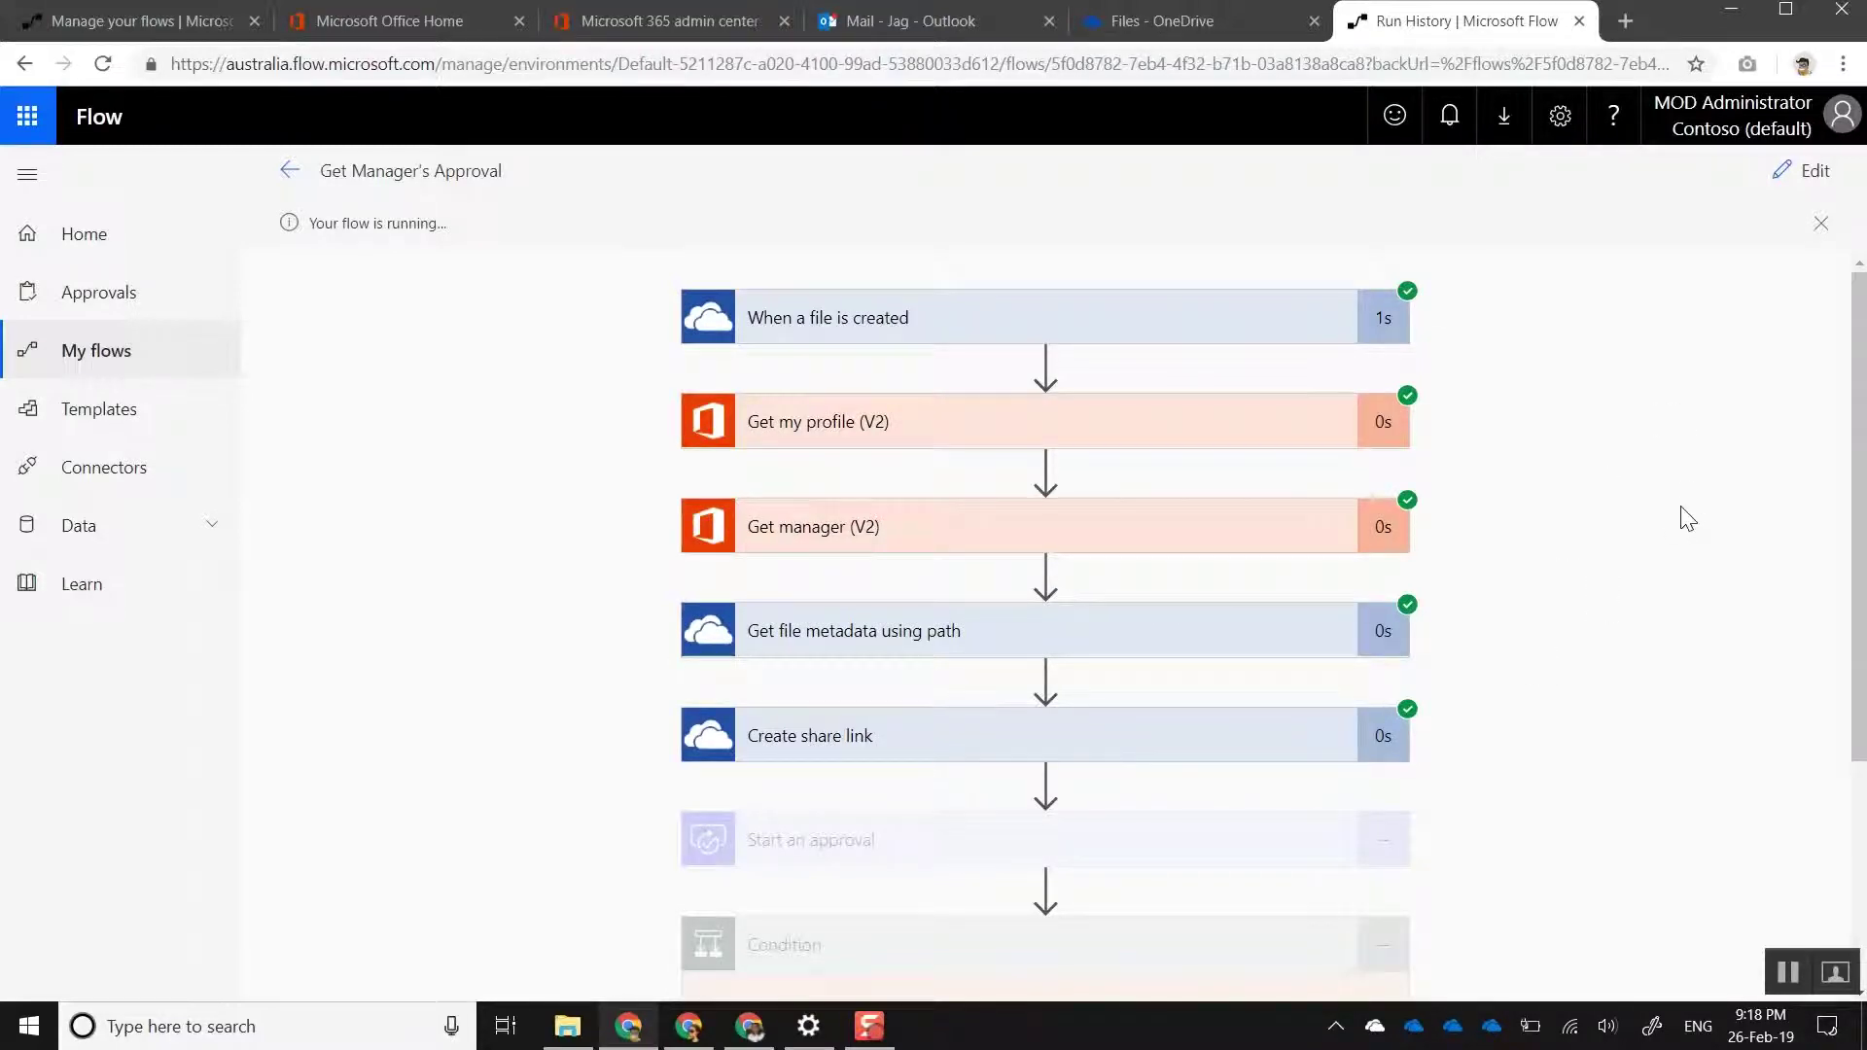
Switch to the manager's Outlook mailbox.
left_click(688, 1037)
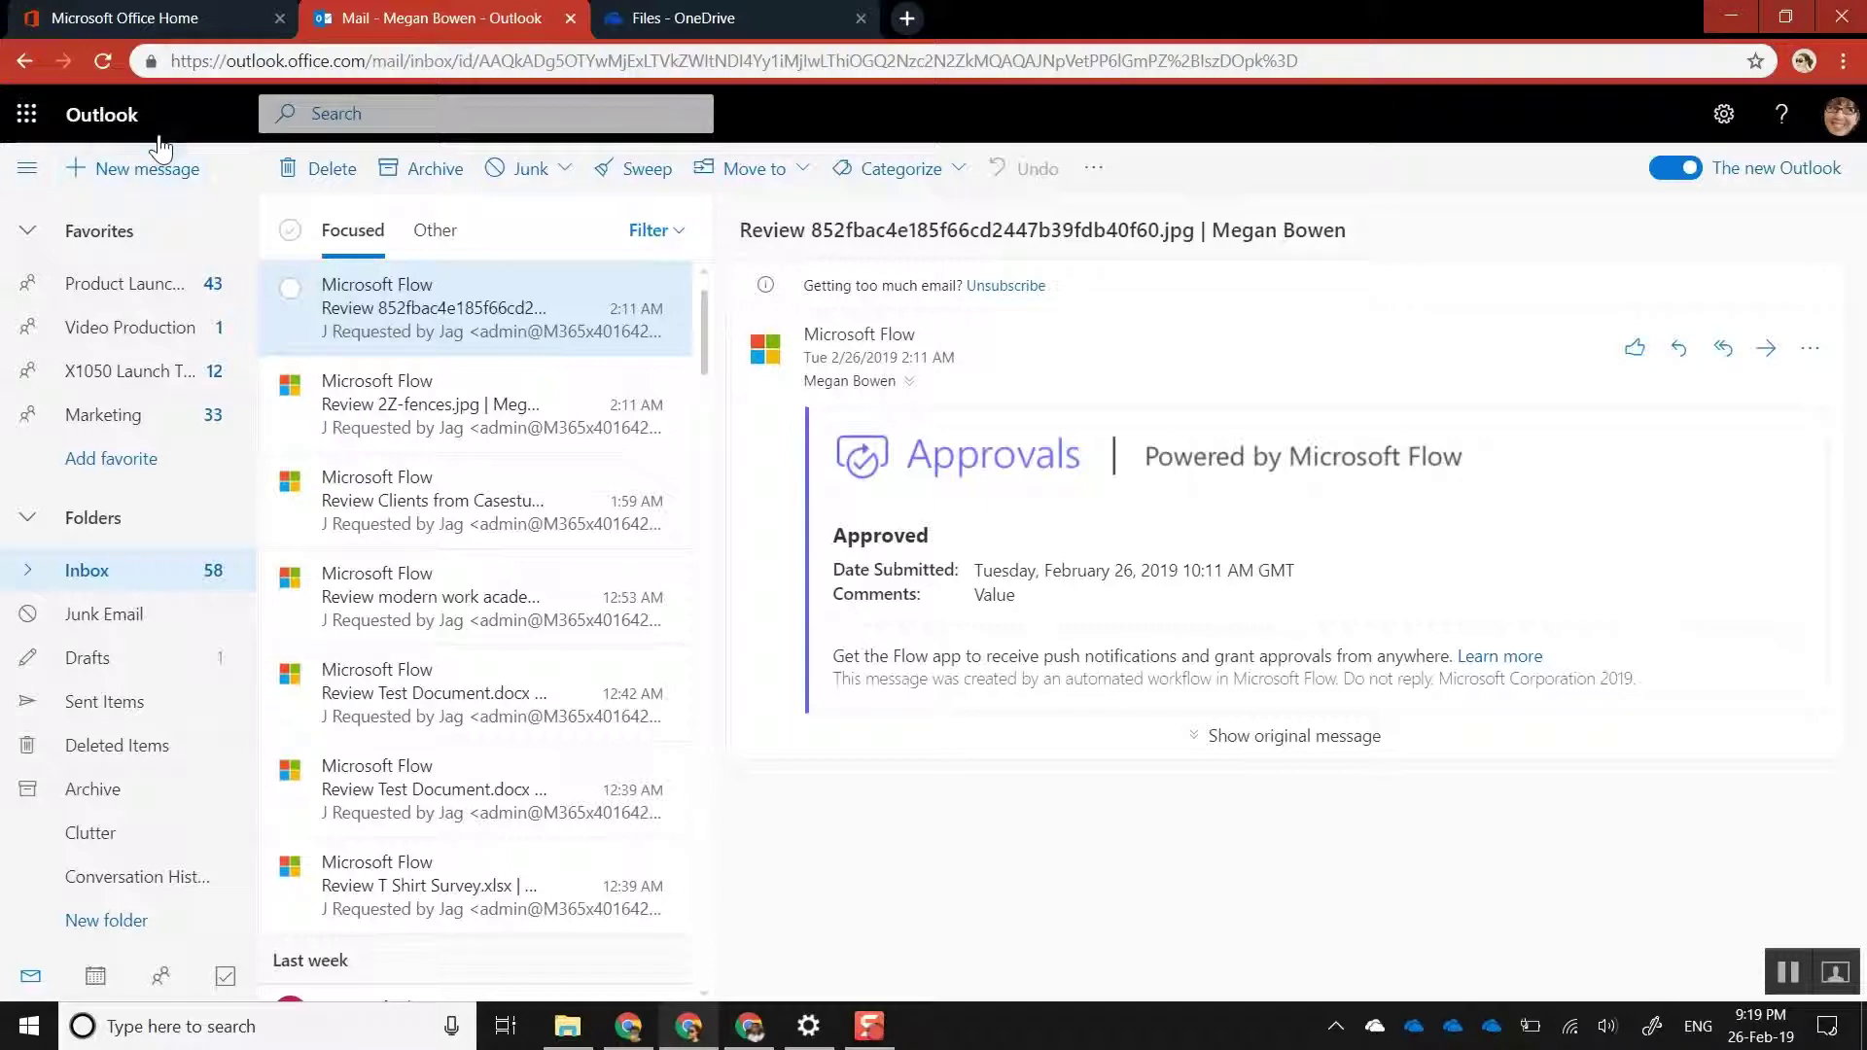
Refresh the manager's inbox and approve the rawpixel-659505-unsplash.jpg request.
left_click(107, 66)
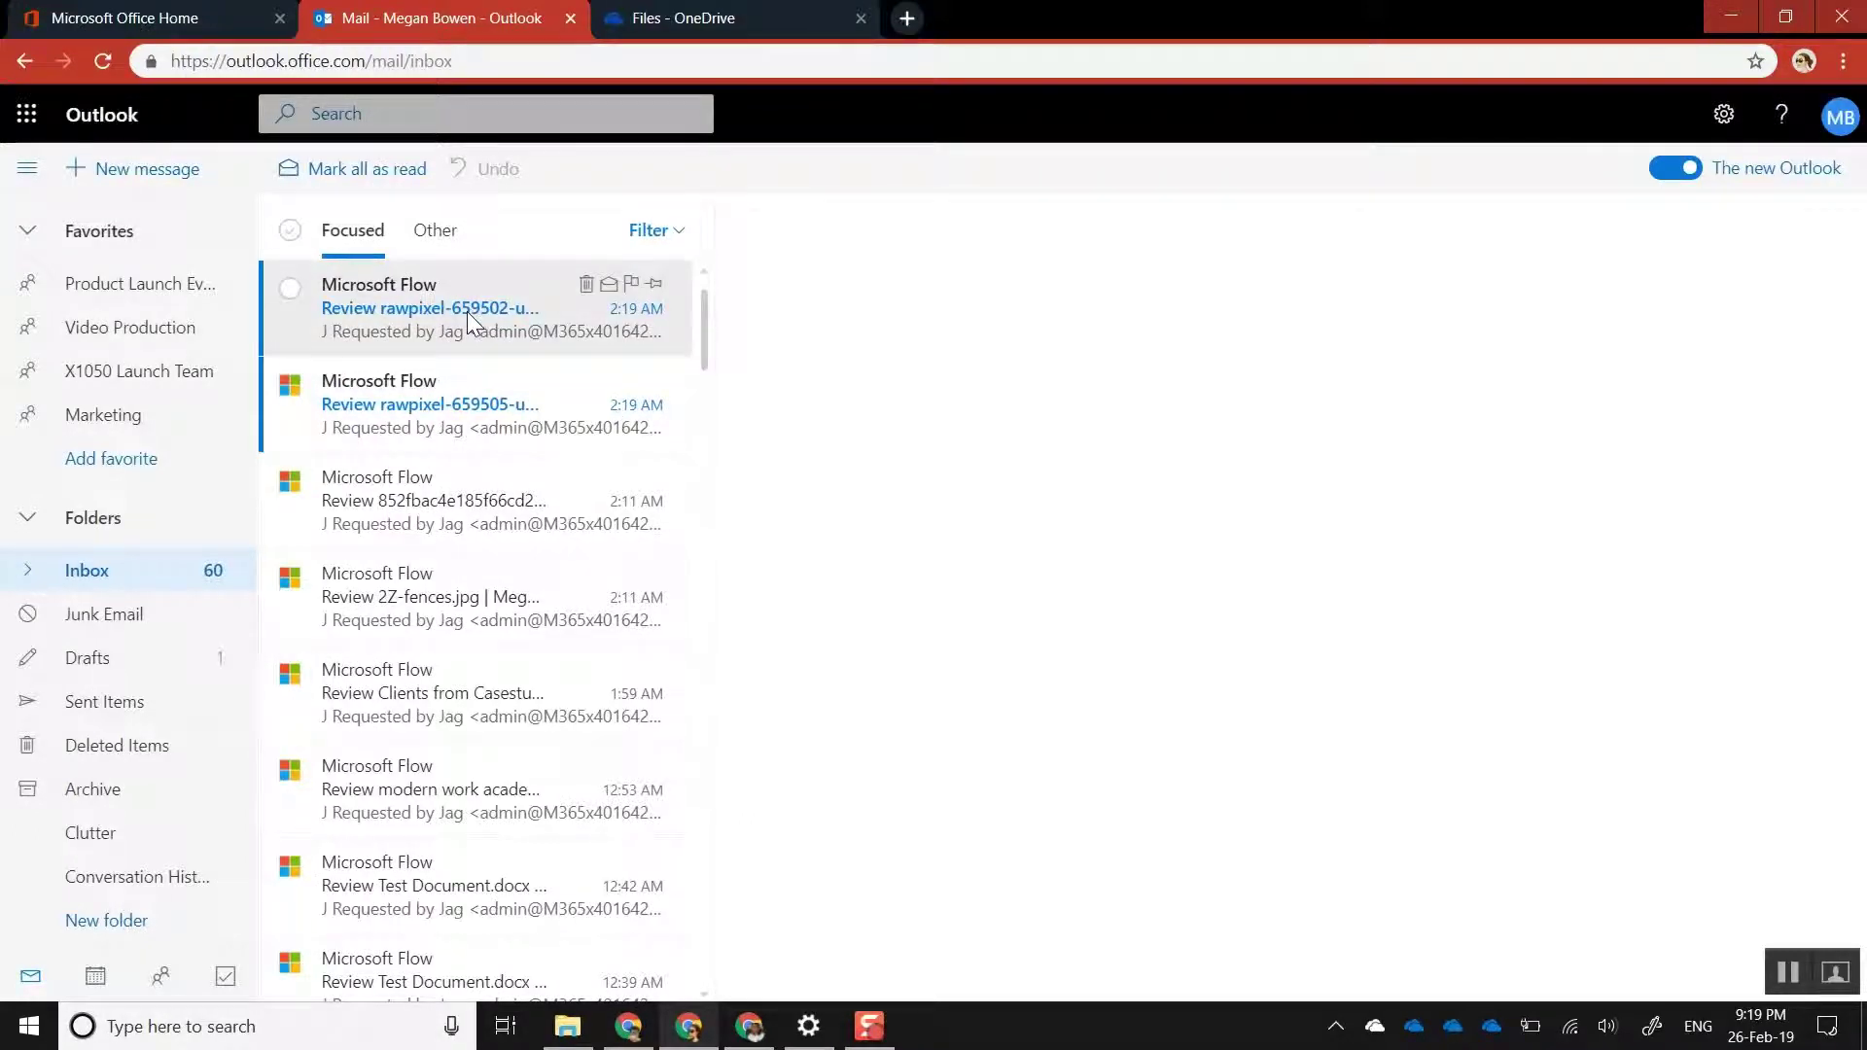
left_click(468, 310)
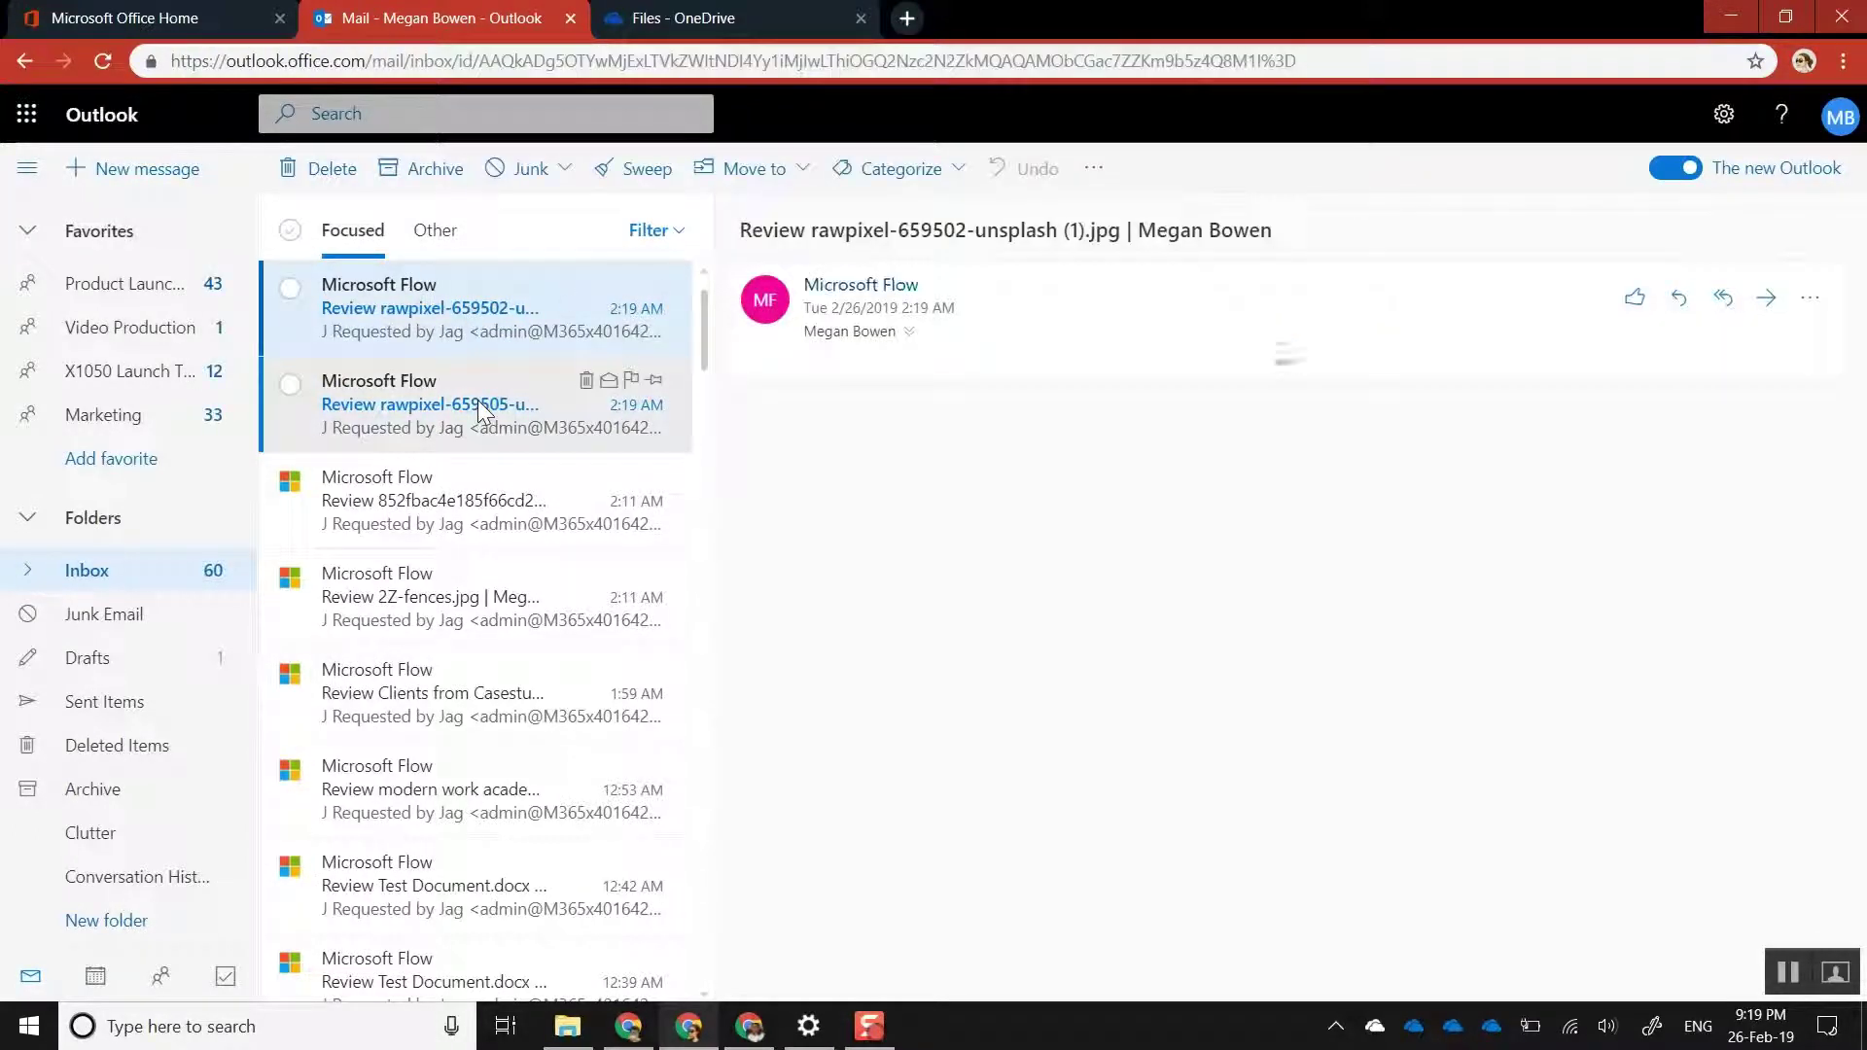
left_click(476, 402)
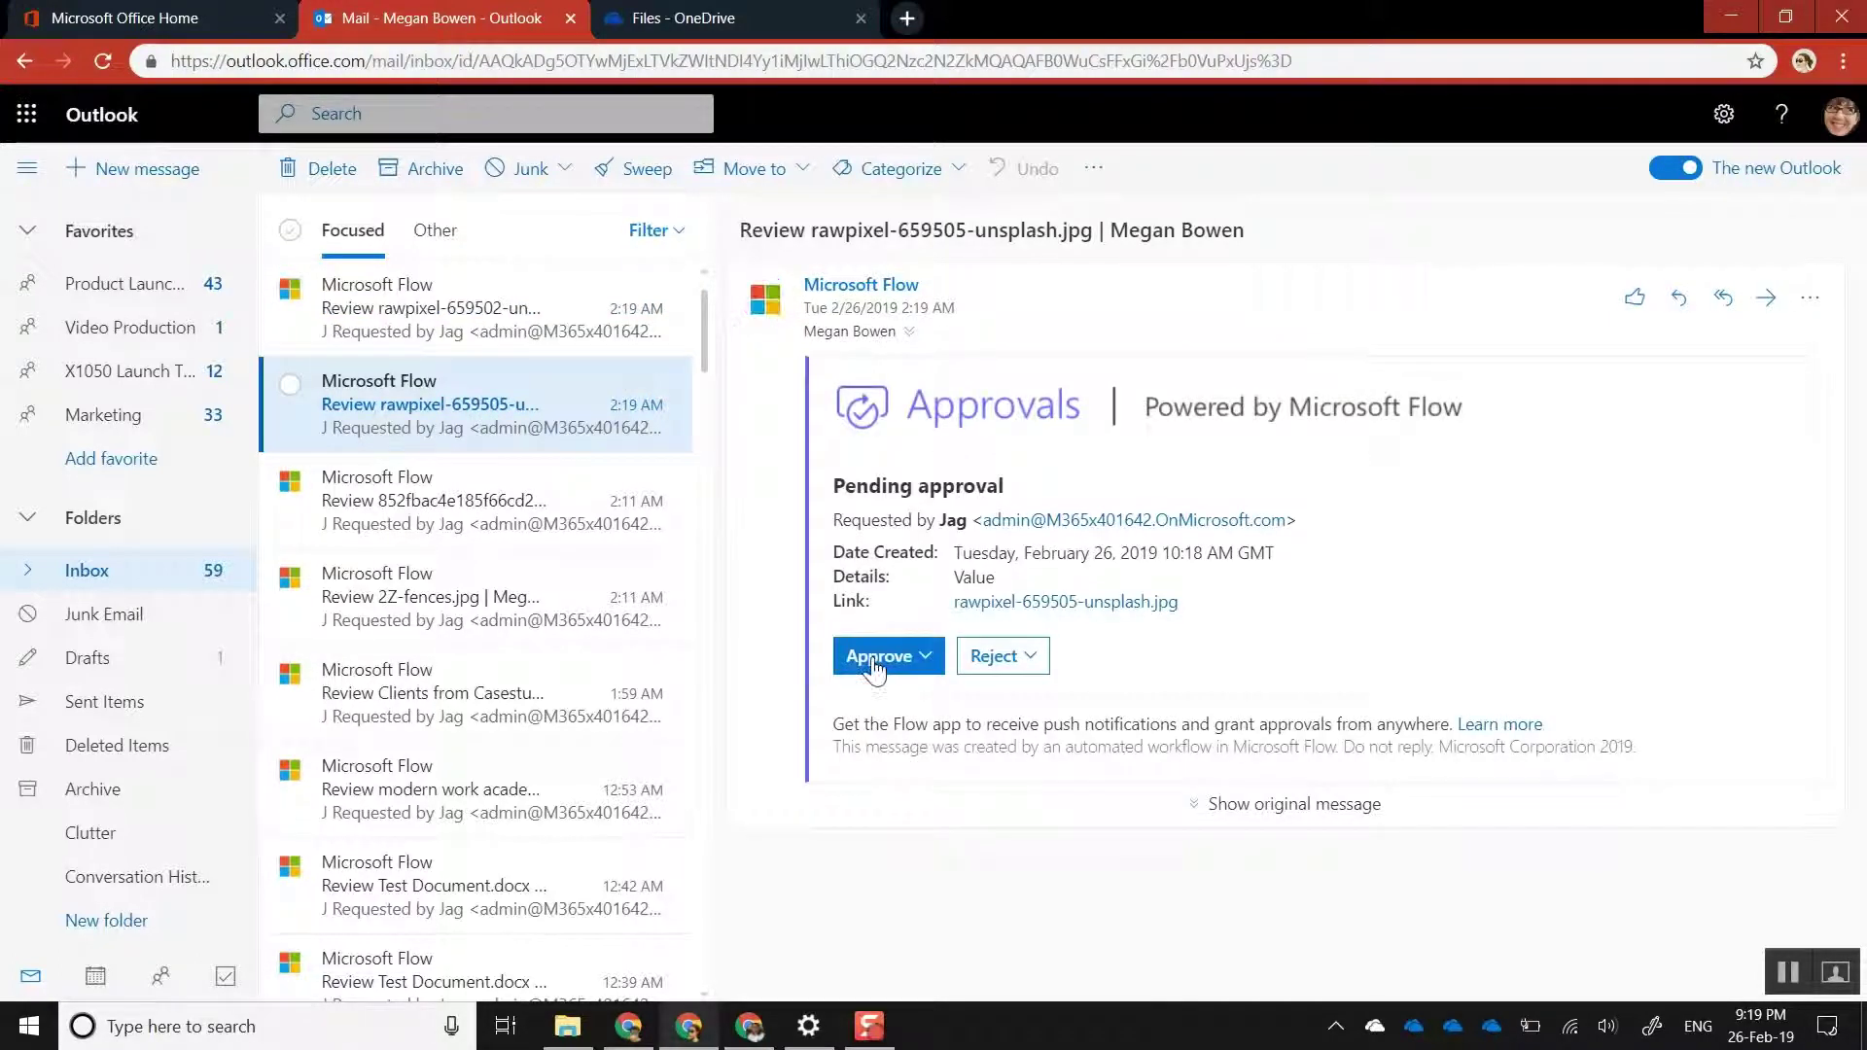
left_click(872, 657)
left_click(875, 839)
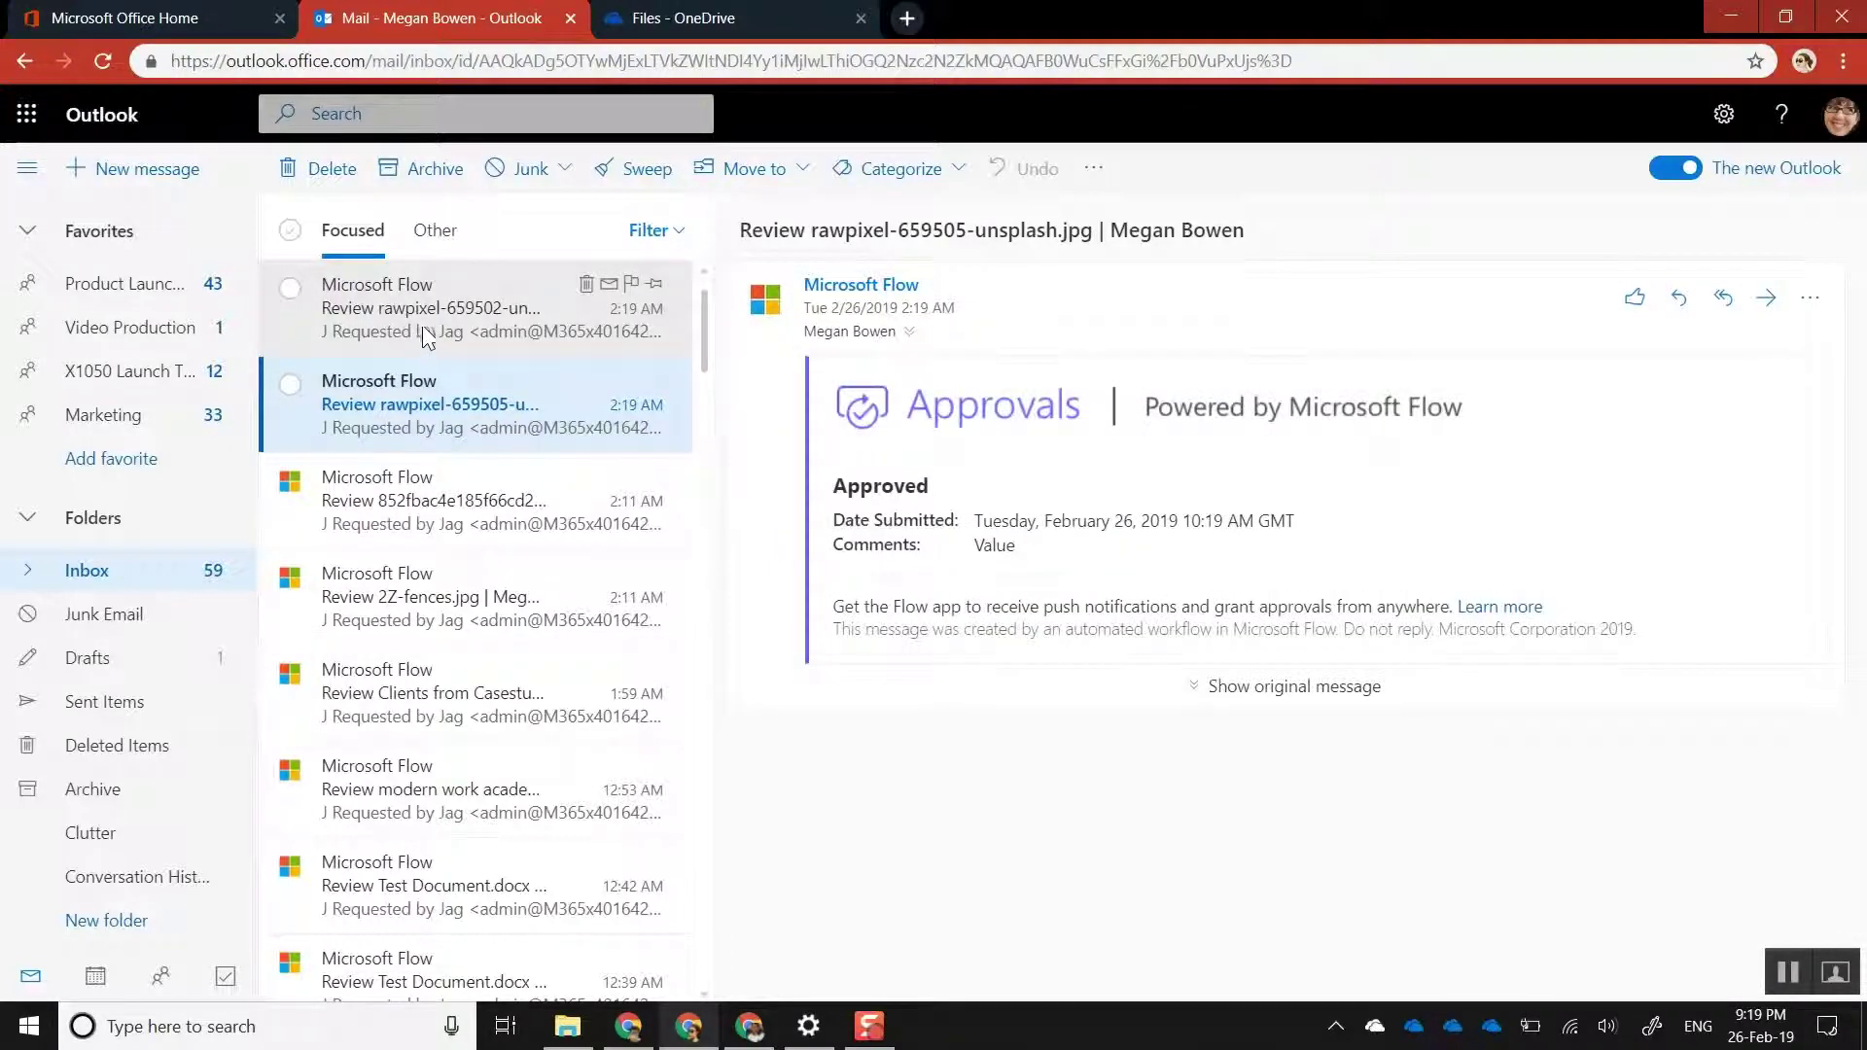
Reject the rawpixel-659502-unsplash (1).jpg request and return to the requester's window.
left_click(433, 323)
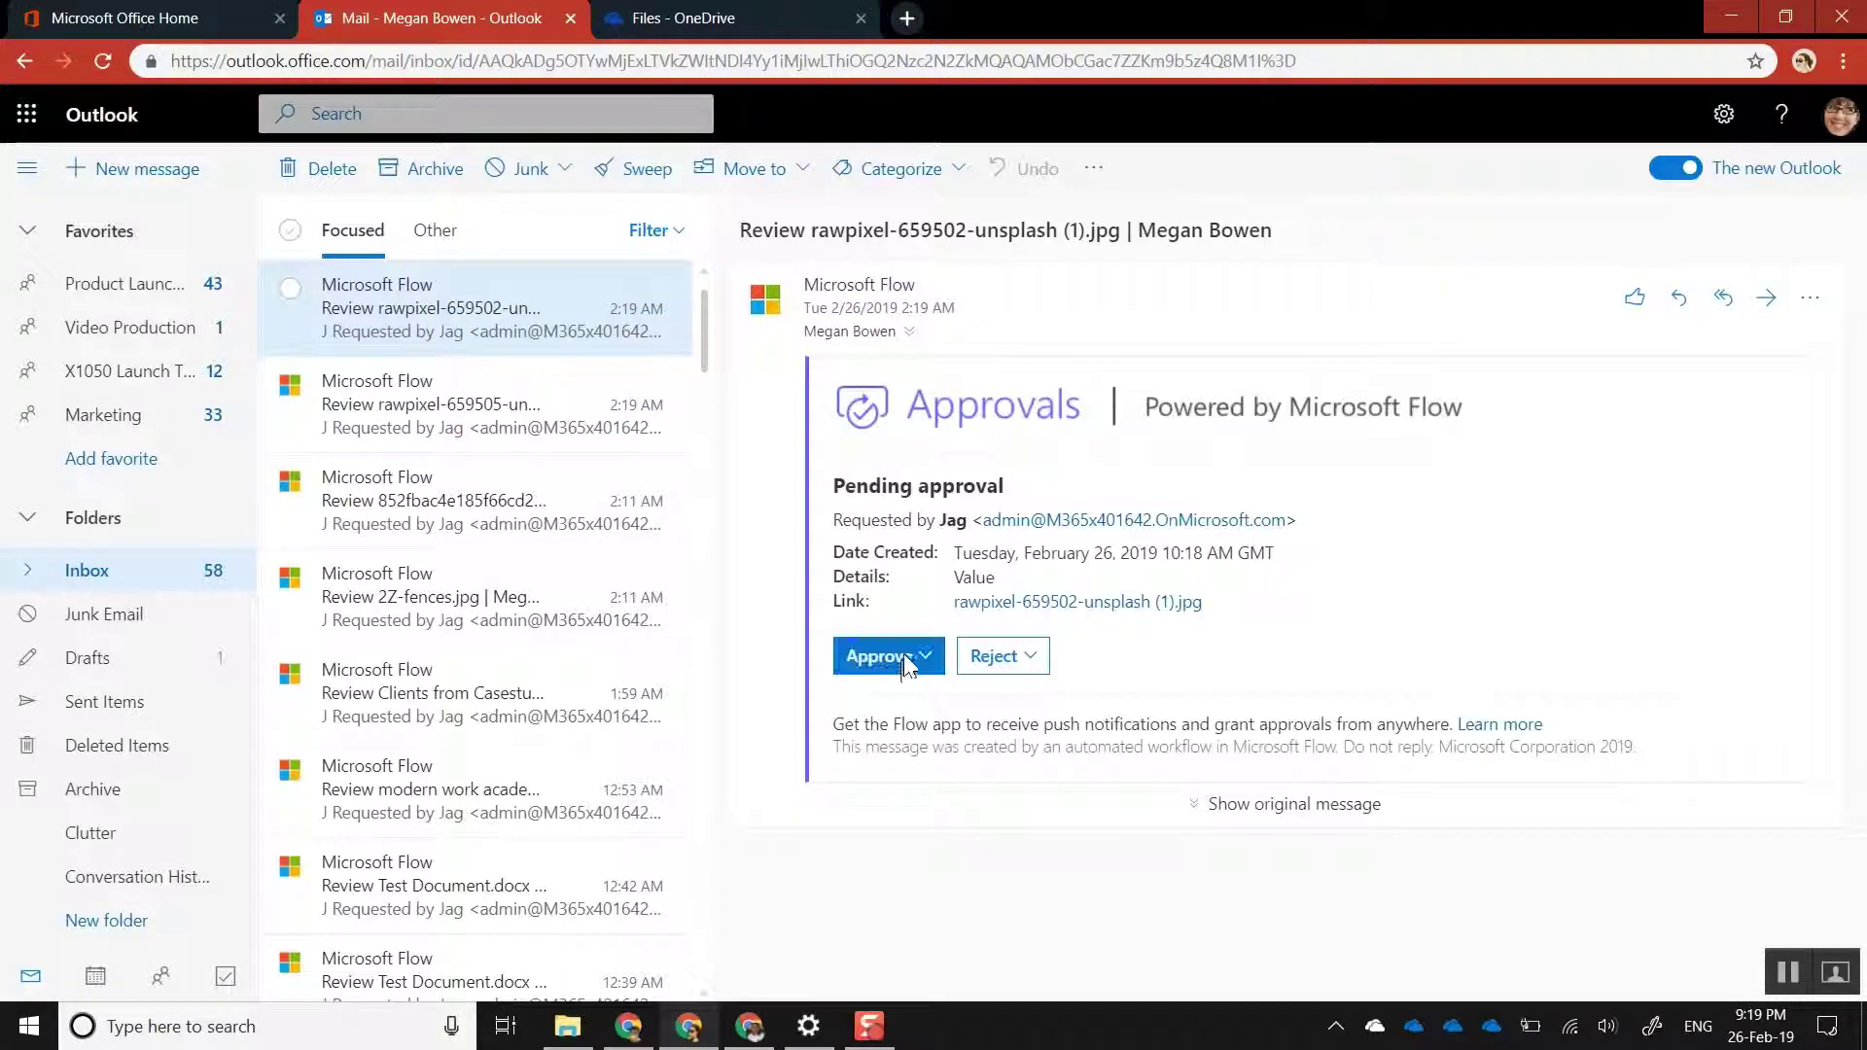
left_click(994, 658)
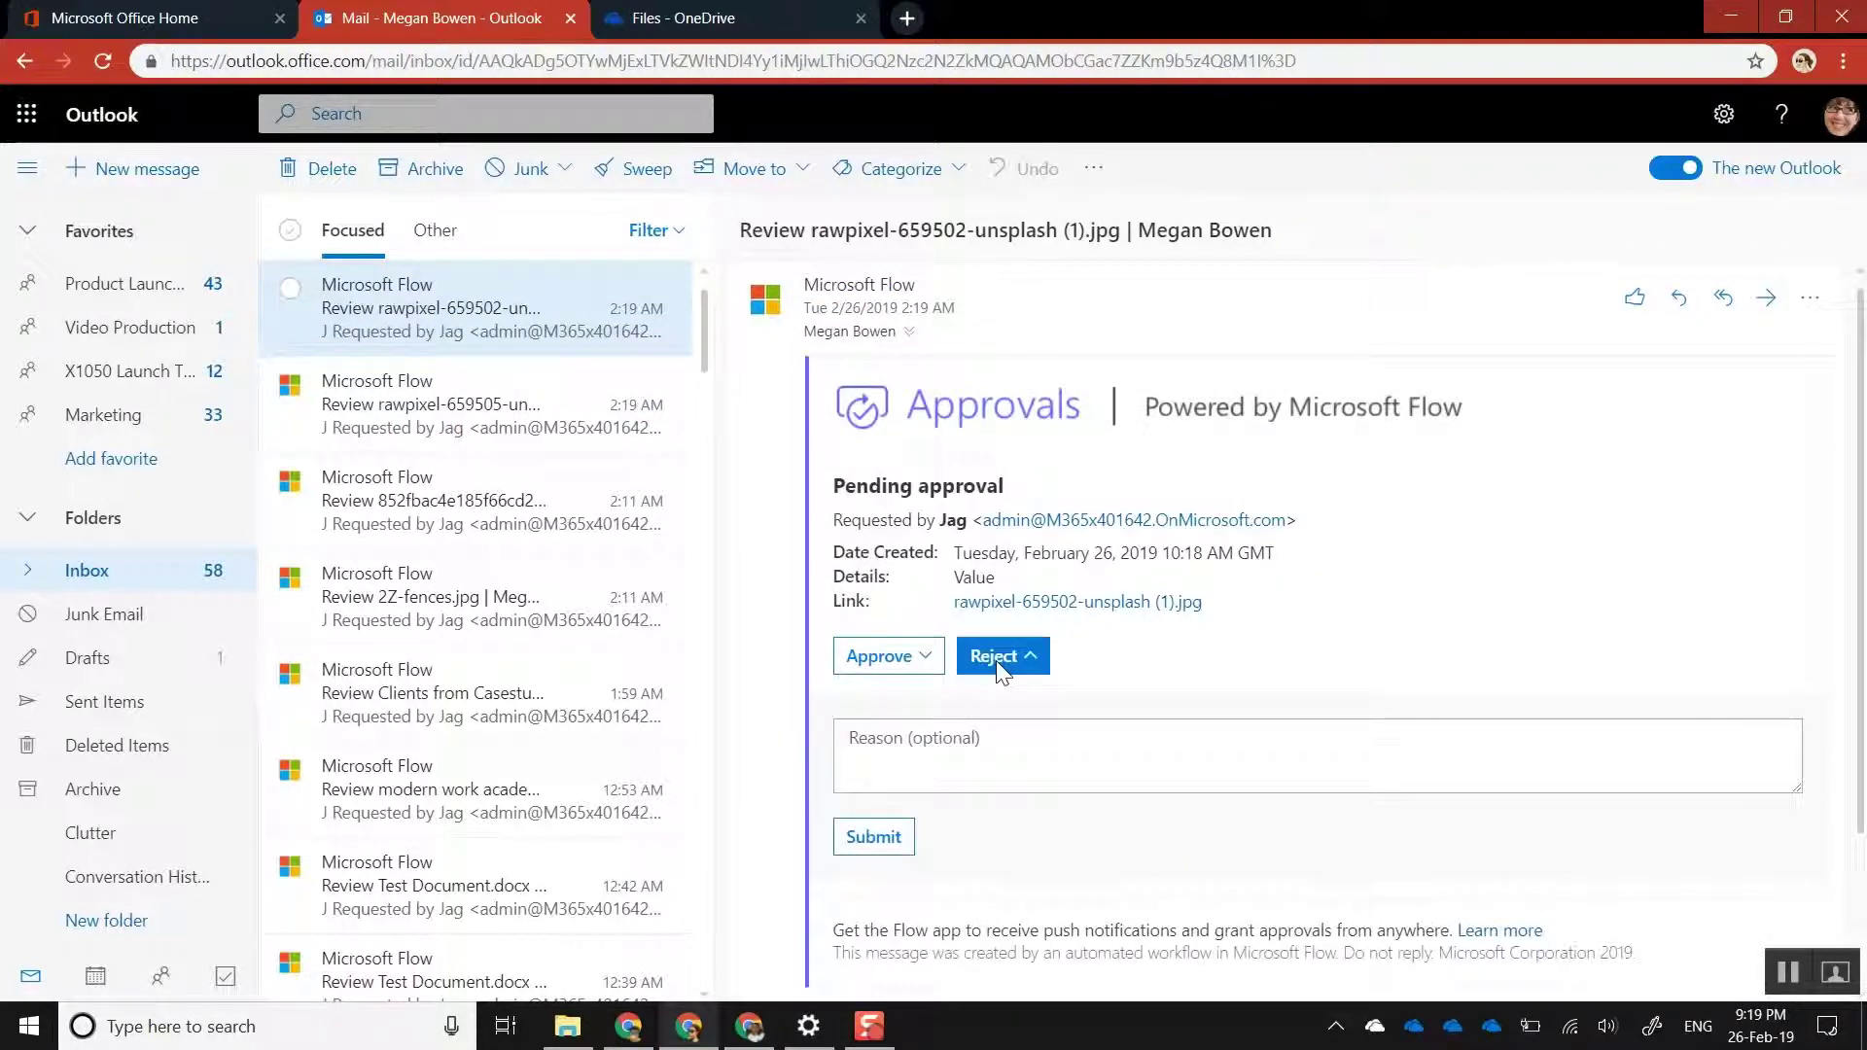
left_click(873, 839)
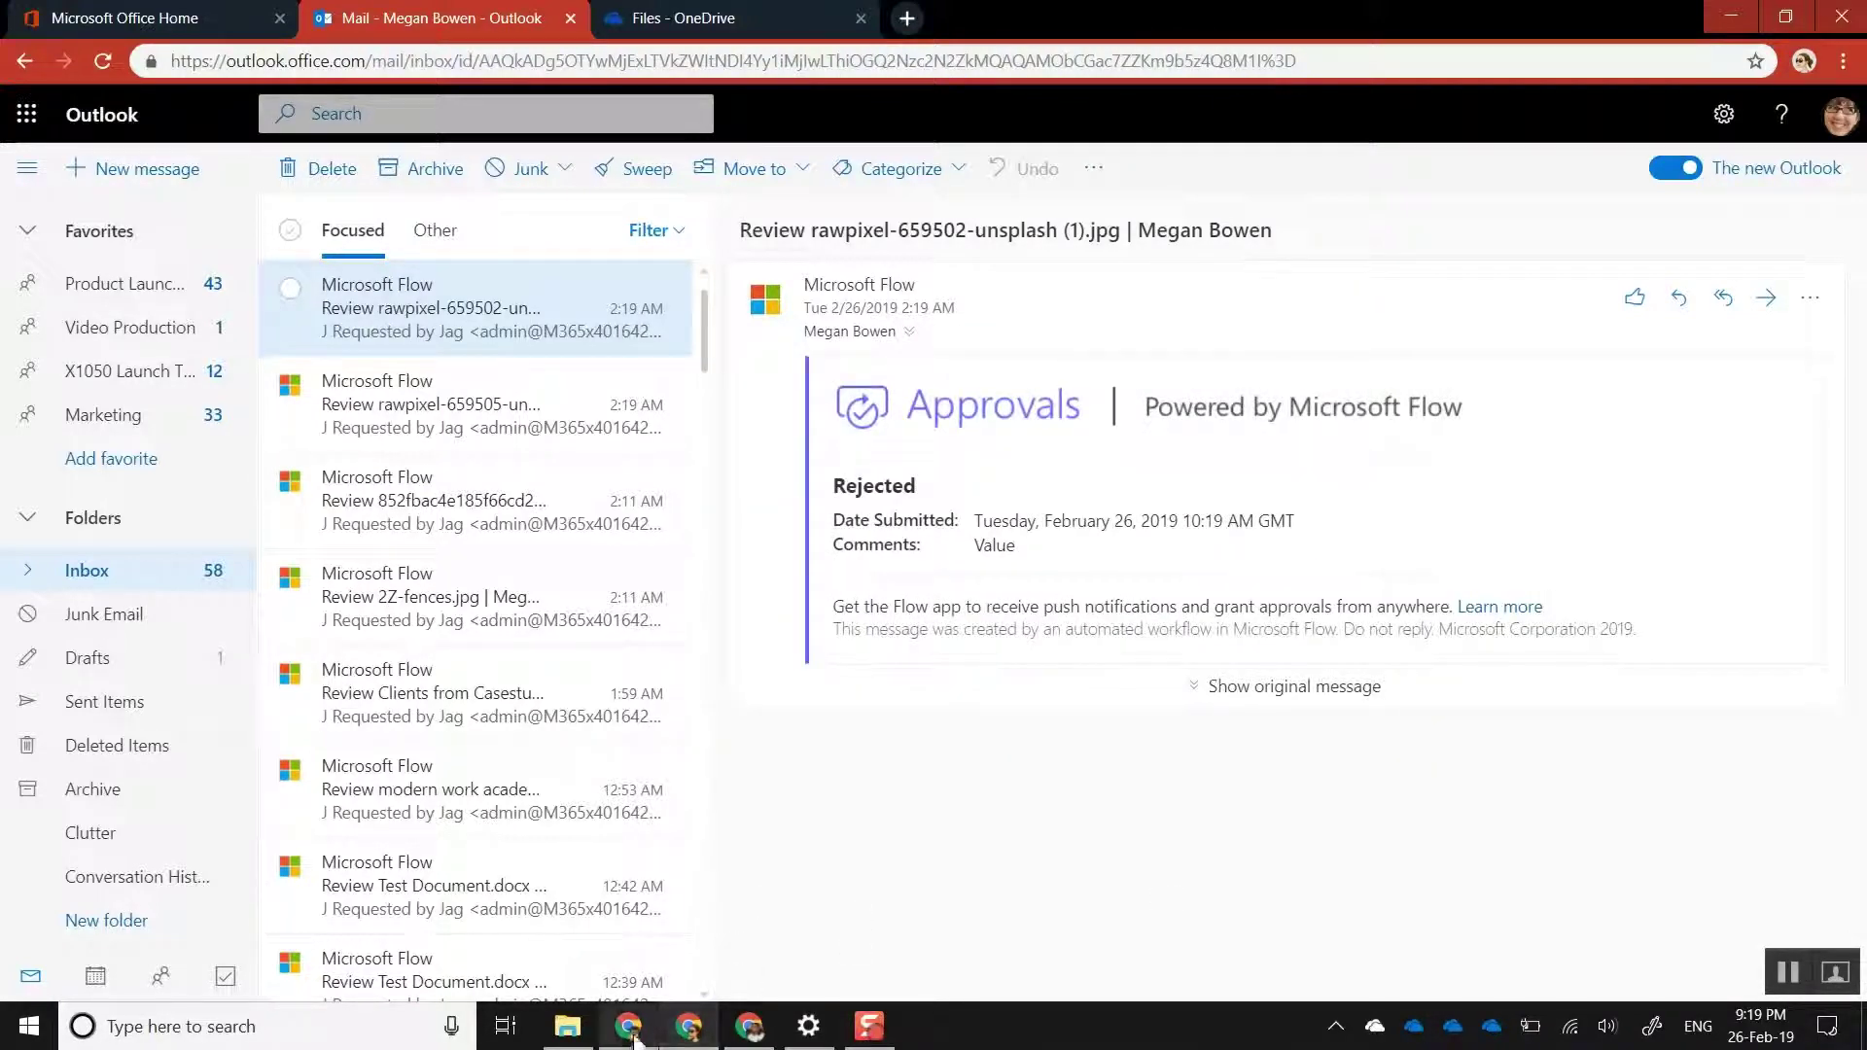
left_click(629, 1027)
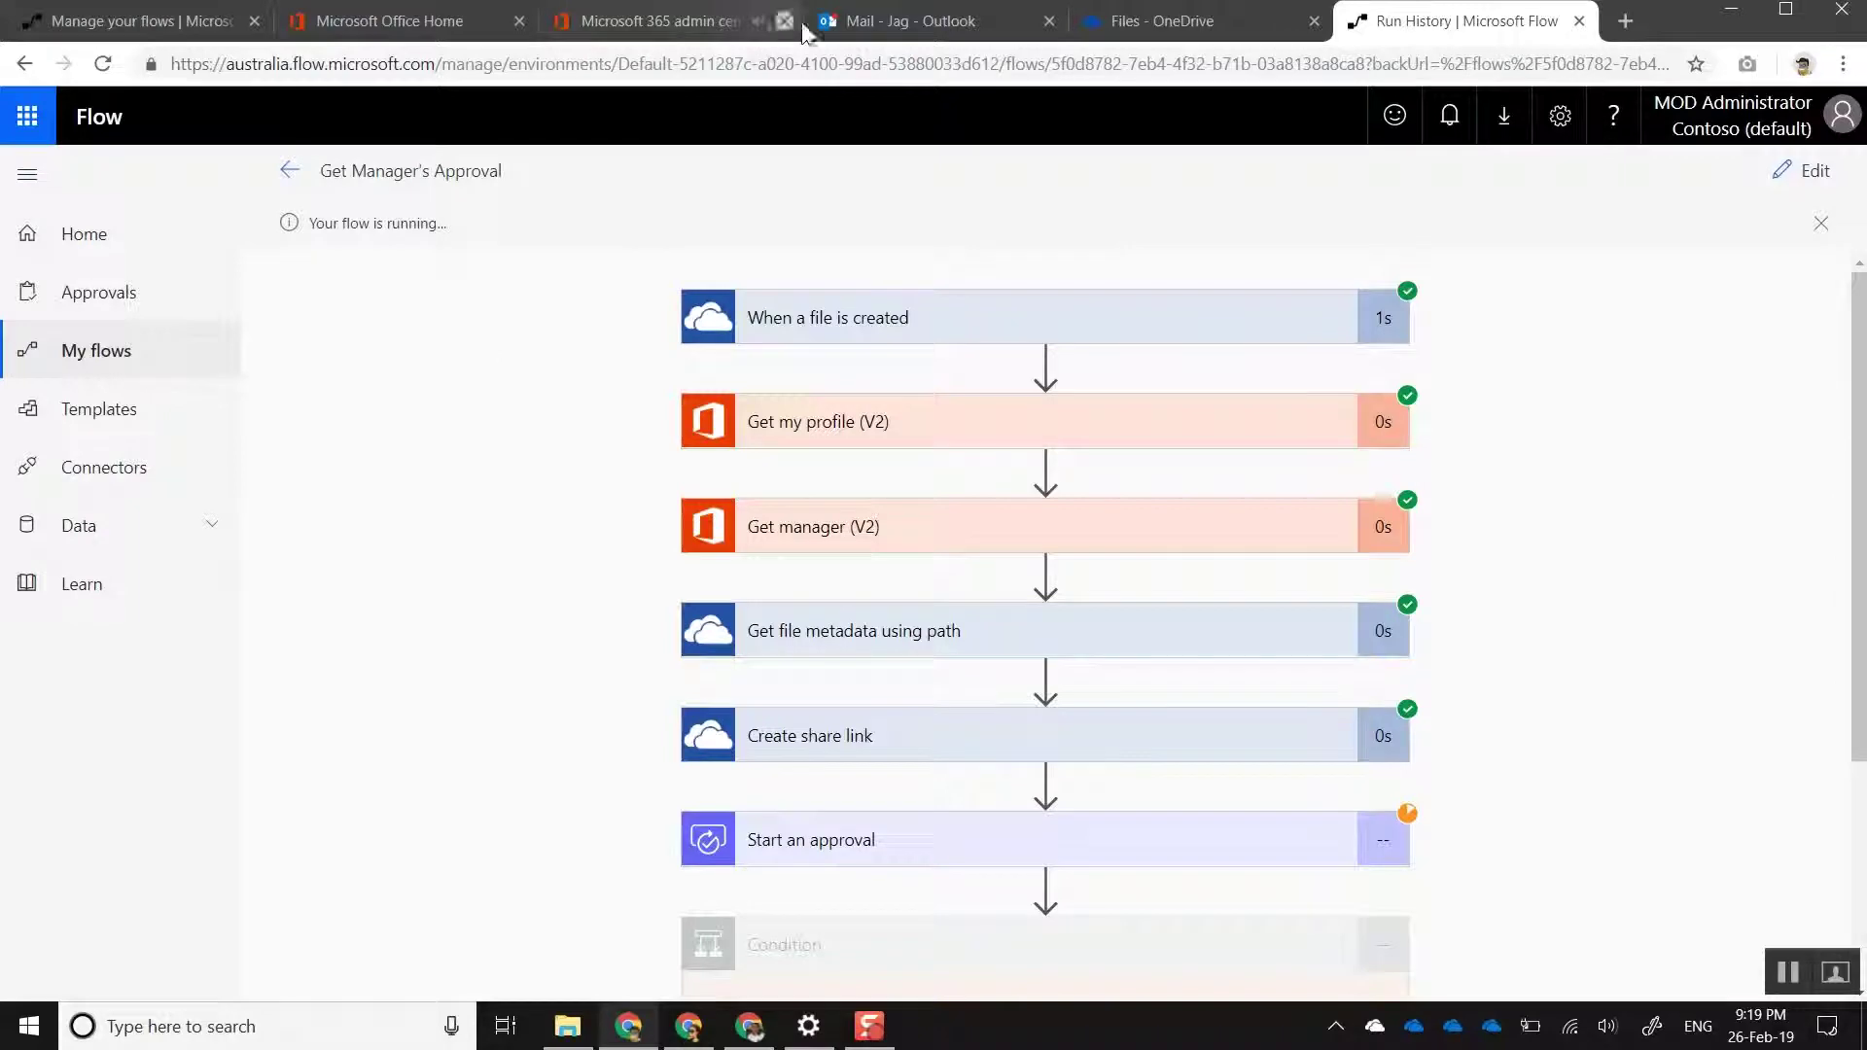
Open the requester's Approved emails for rawpixel-659505-unsplash.jpg and 852fbac4e185f66cd2447b39fdb40f60.jpg.
left_click(868, 29)
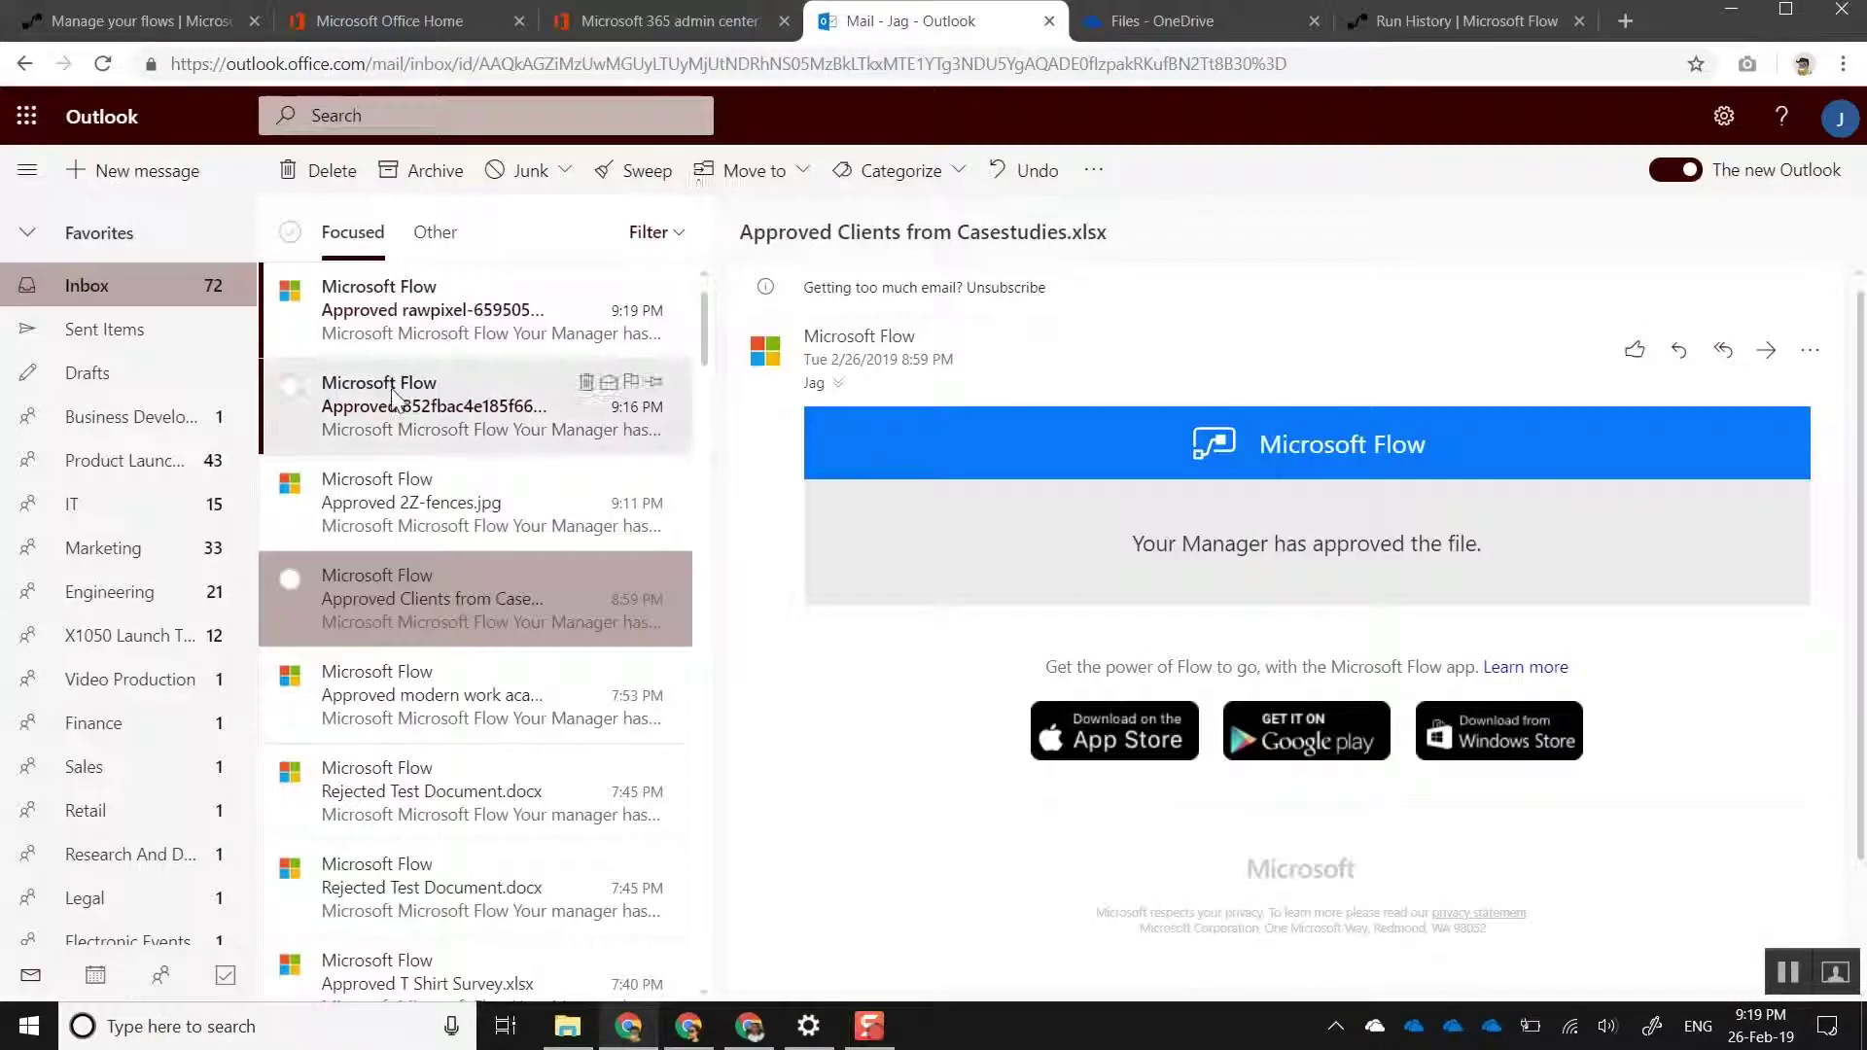
left_click(461, 305)
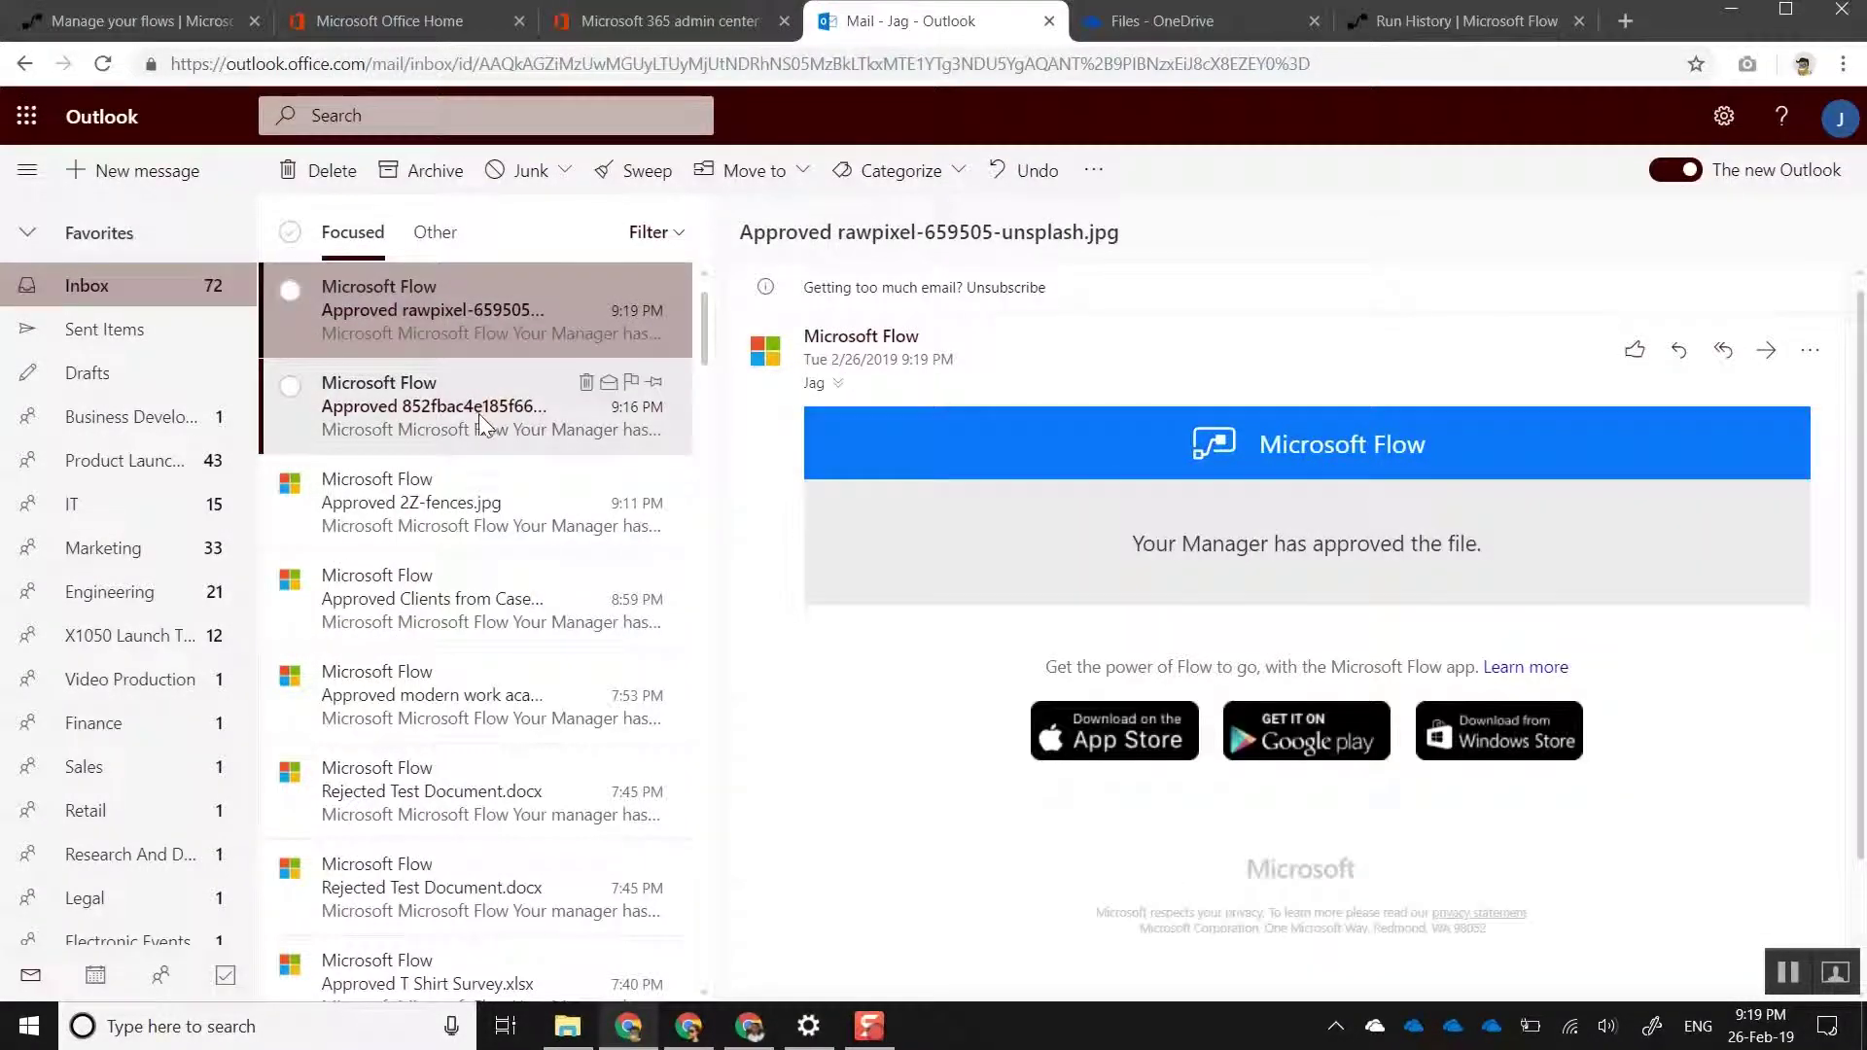
left_click(480, 413)
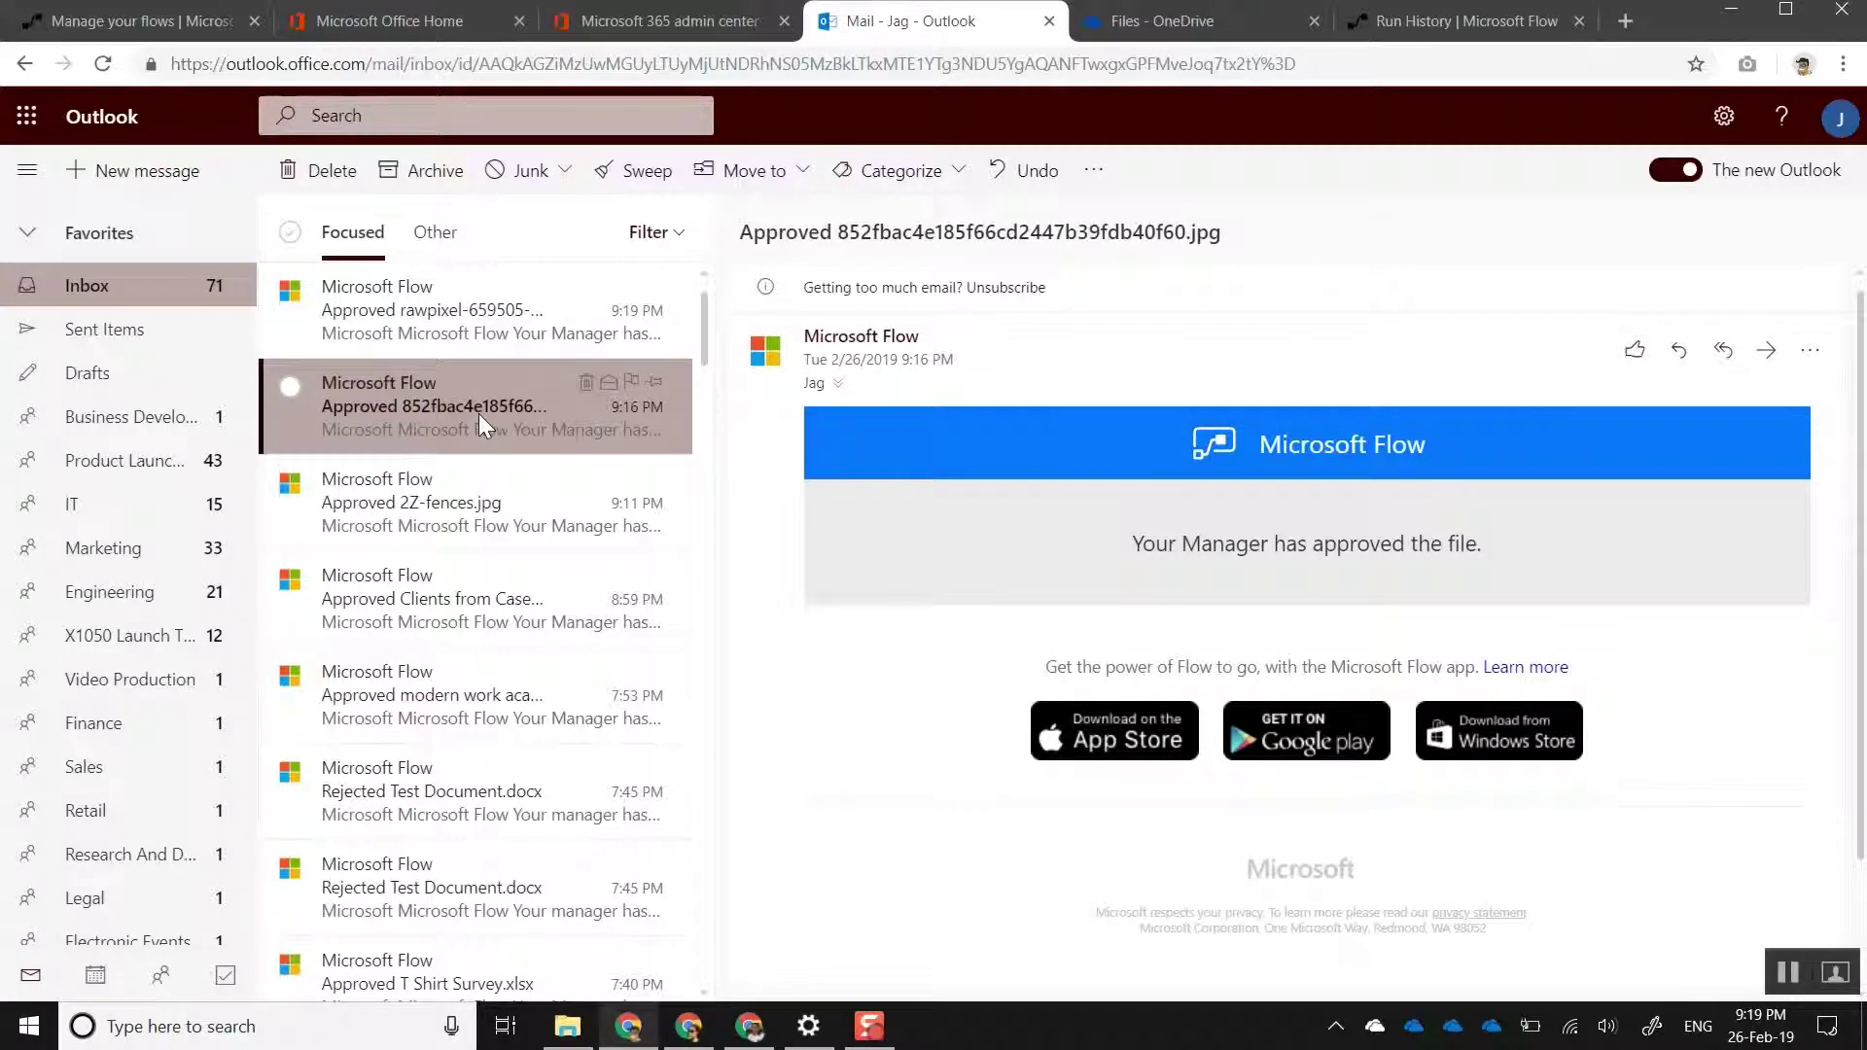